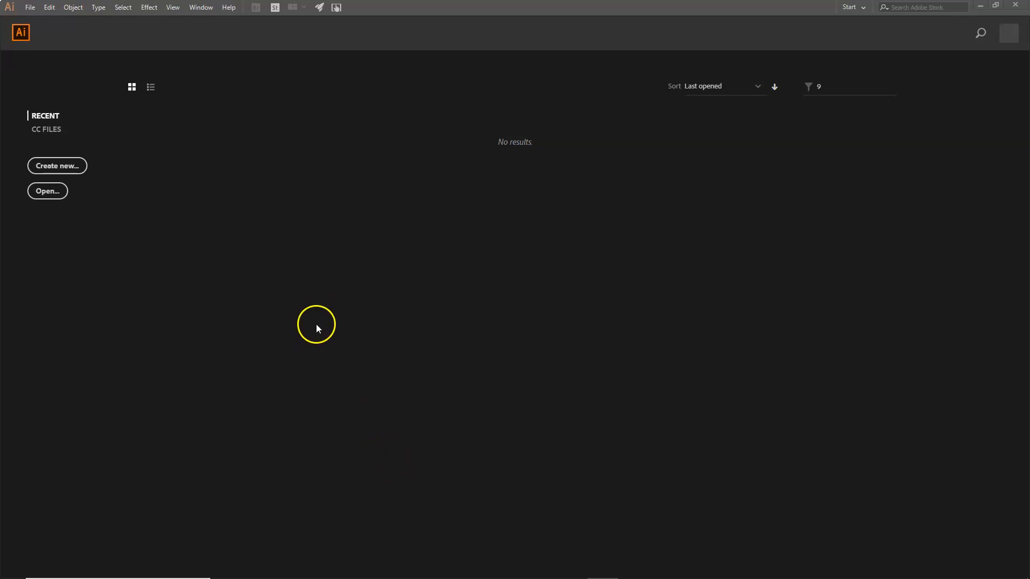
Create a blank Untitled-1 document from the Art & Illustration preset with a 400 pt width
{"action": "left_click", "coordinate": [57, 166]}
{"action": "left_click", "coordinate": [62, 167]}
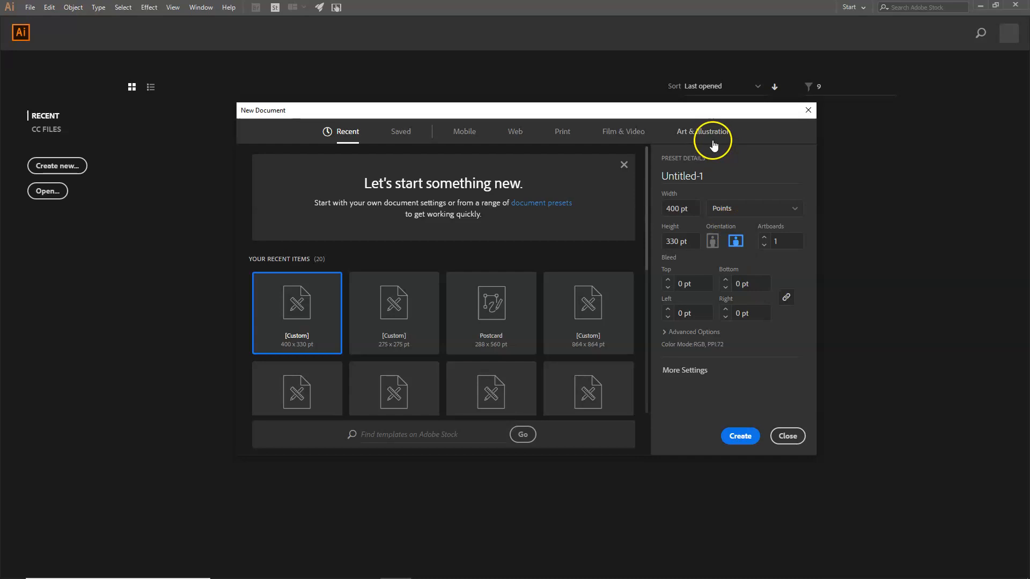
{"action": "left_click", "coordinate": [699, 131]}
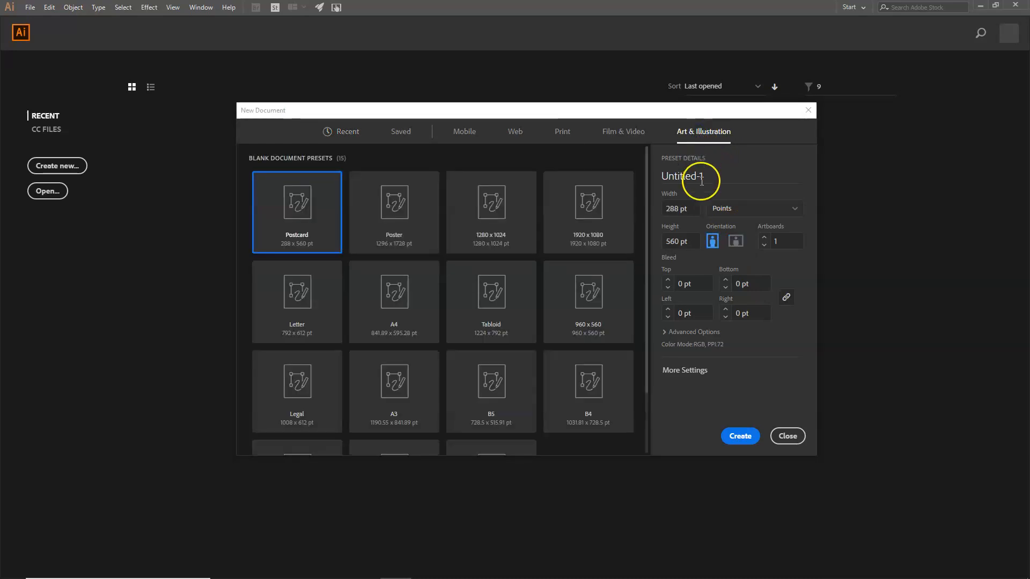
{"action": "left_click", "coordinate": [694, 209]}
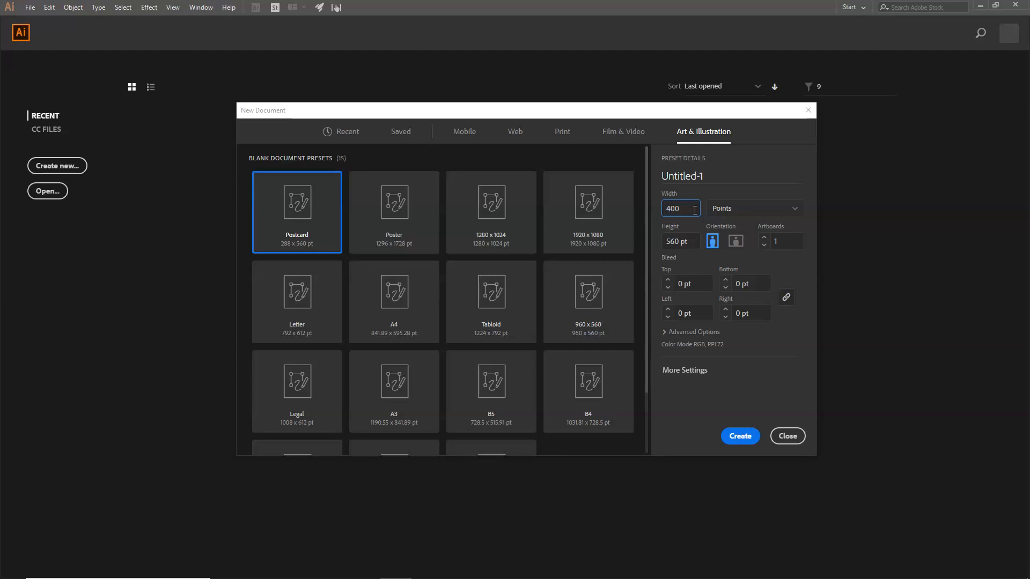
{"action": "left_click", "coordinate": [694, 245]}
{"action": "key", "text": "Return"}
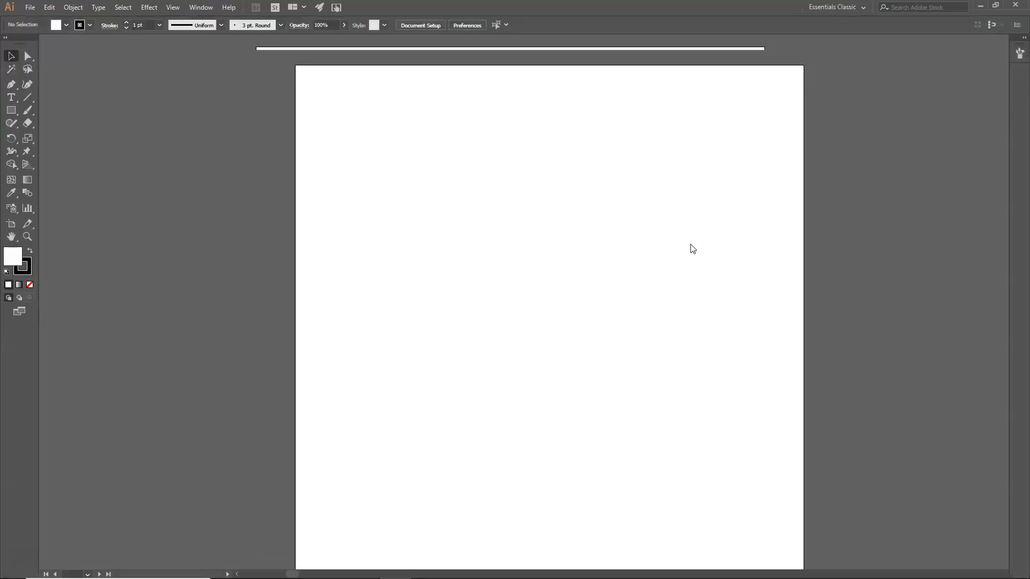
Keep the current workspace and rearrange the docked Layers and Pathfinder panel group
{"action": "left_click", "coordinate": [863, 7]}
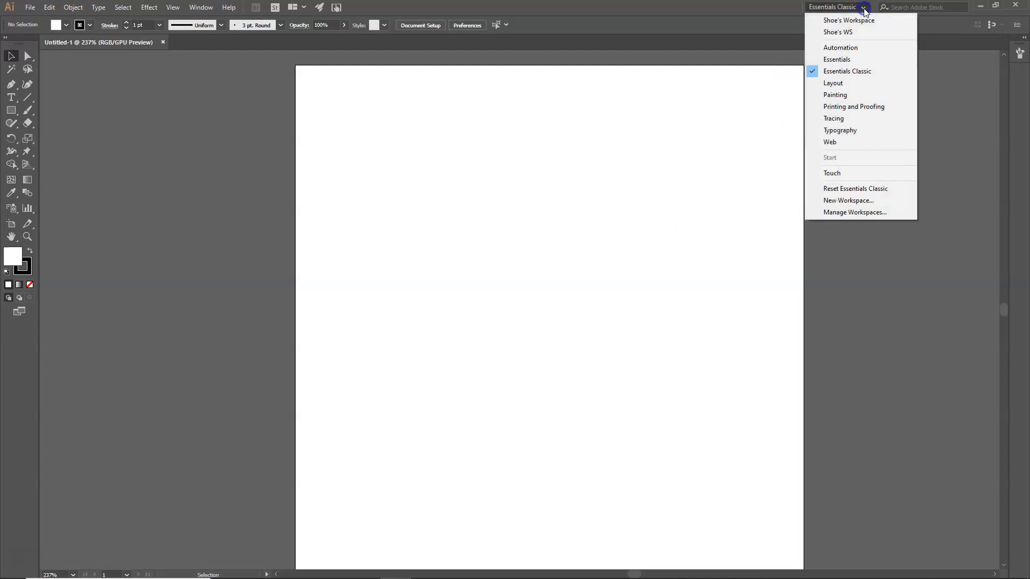
{"action": "left_click", "coordinate": [839, 72]}
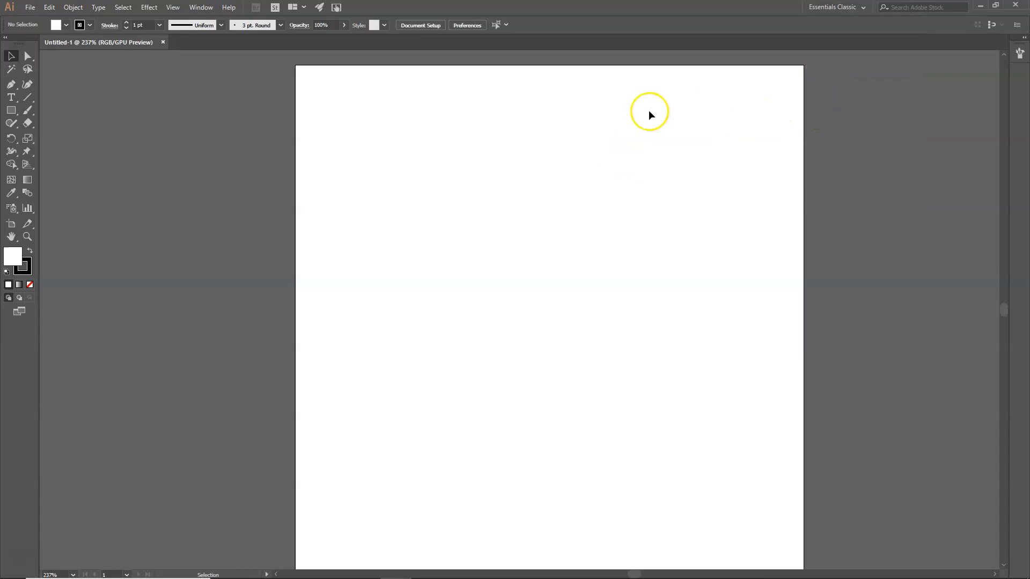
{"action": "left_click_drag", "start_coordinate": [903, 169], "coordinate": [943, 131]}
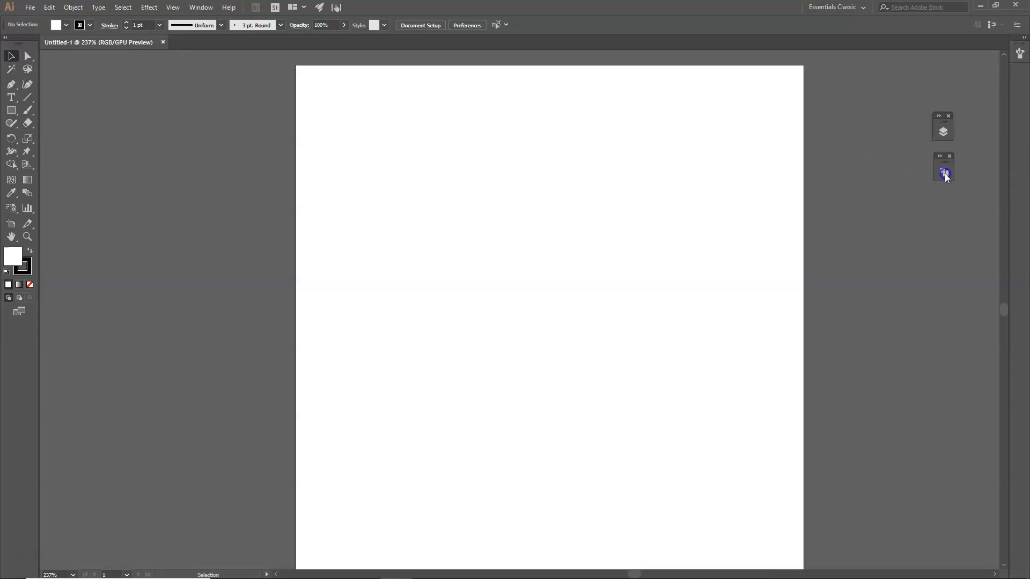
{"action": "left_click", "coordinate": [945, 131]}
{"action": "left_click", "coordinate": [945, 132]}
{"action": "left_click", "coordinate": [945, 132]}
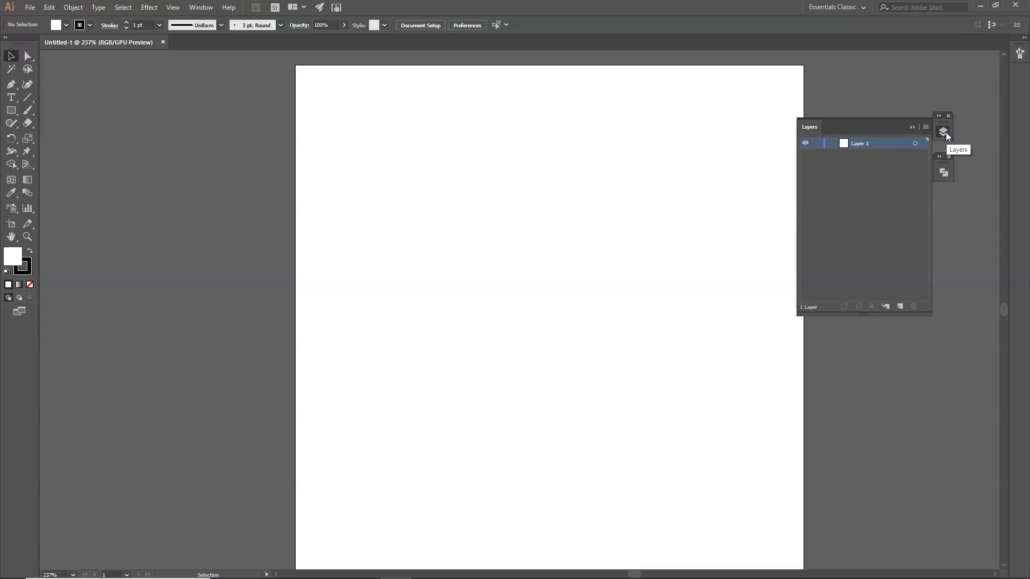
{"action": "left_click", "coordinate": [945, 132]}
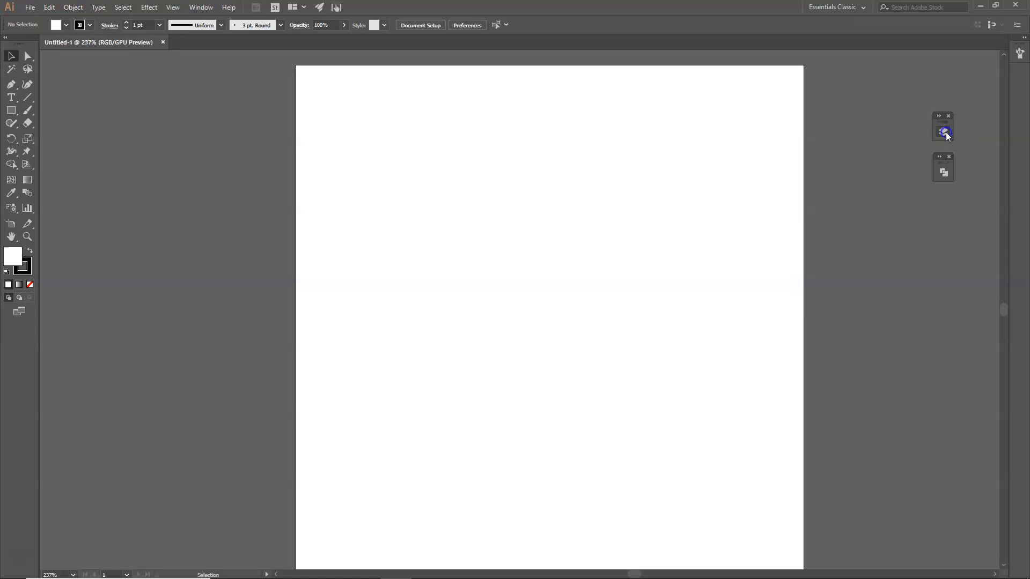
{"action": "left_click", "coordinate": [943, 174]}
{"action": "left_click_drag", "start_coordinate": [944, 175], "coordinate": [971, 179]}
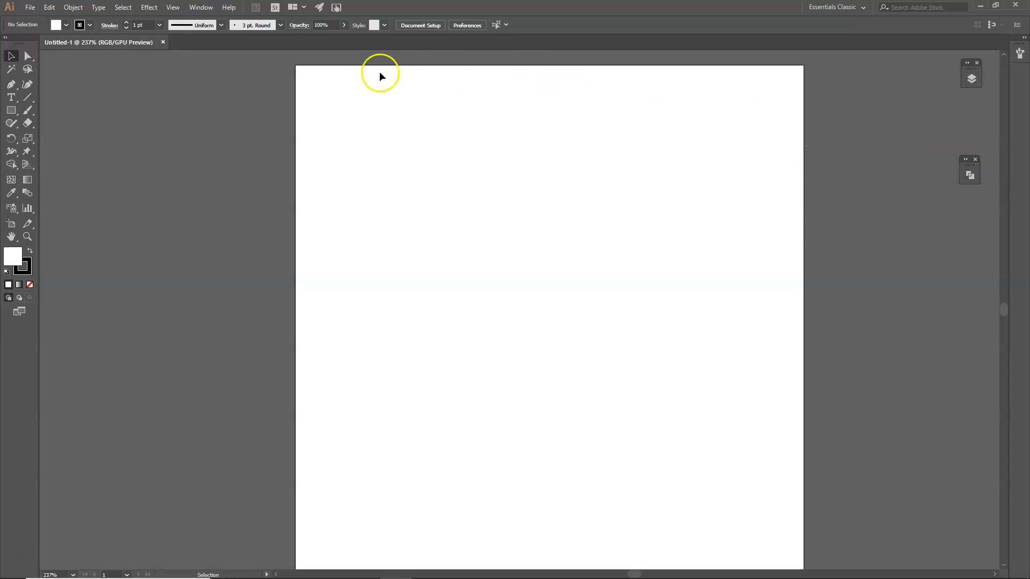
Show Layers and Pathfinder from the Window menu and float Pathfinder as its own panel
{"action": "left_click", "coordinate": [199, 7]}
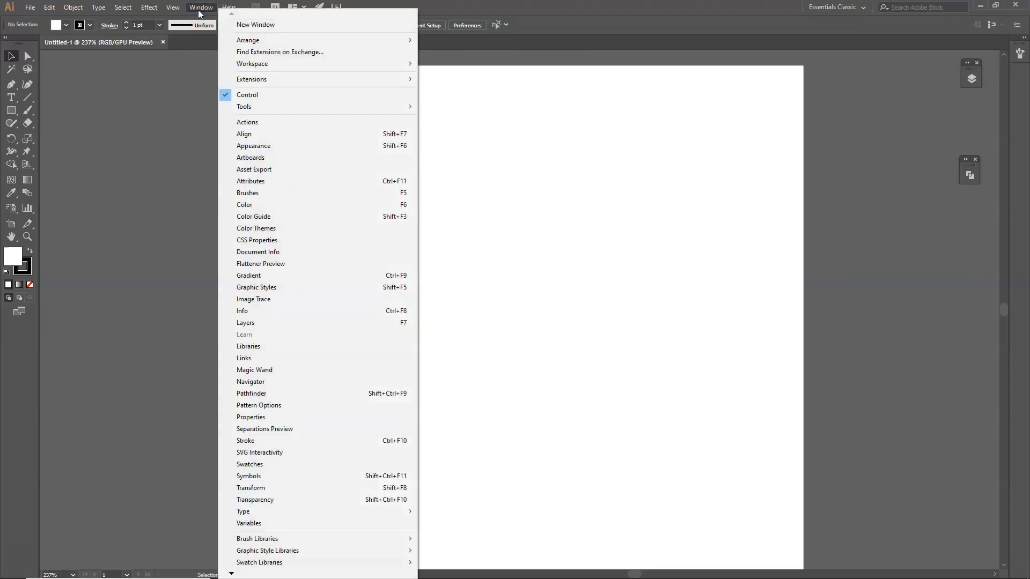
{"action": "left_click", "coordinate": [248, 322]}
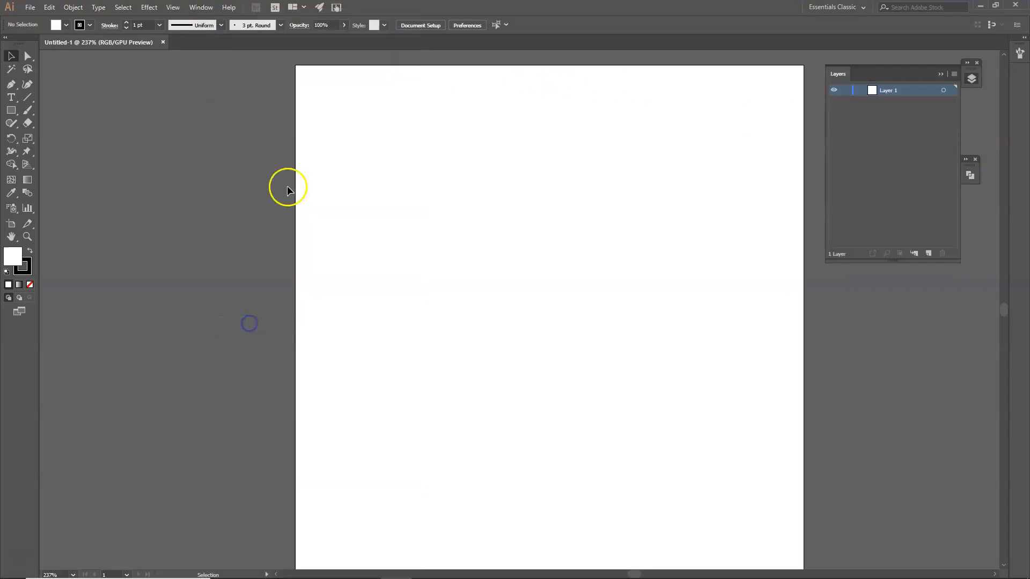
{"action": "left_click", "coordinate": [200, 8]}
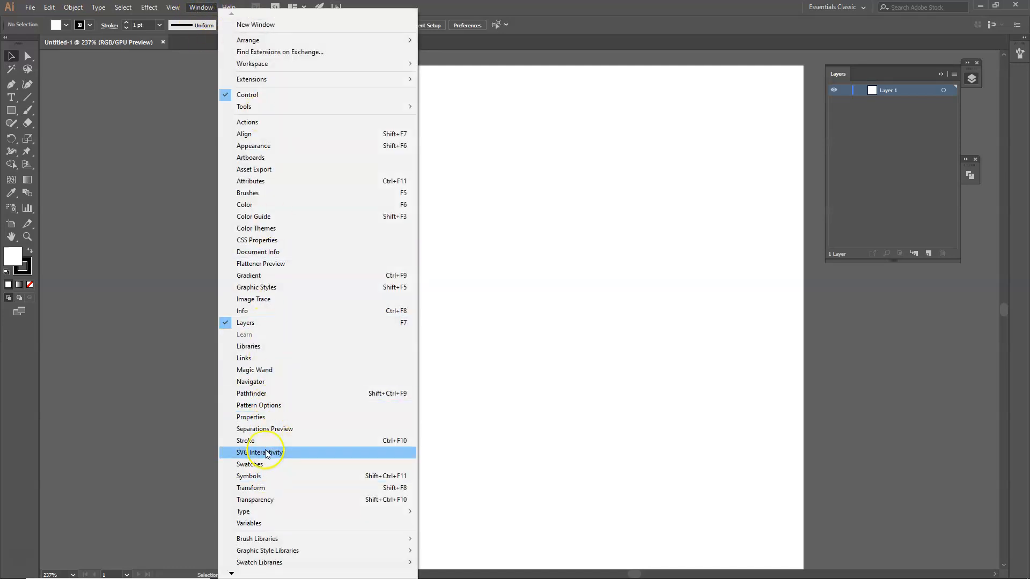
{"action": "left_click", "coordinate": [252, 394]}
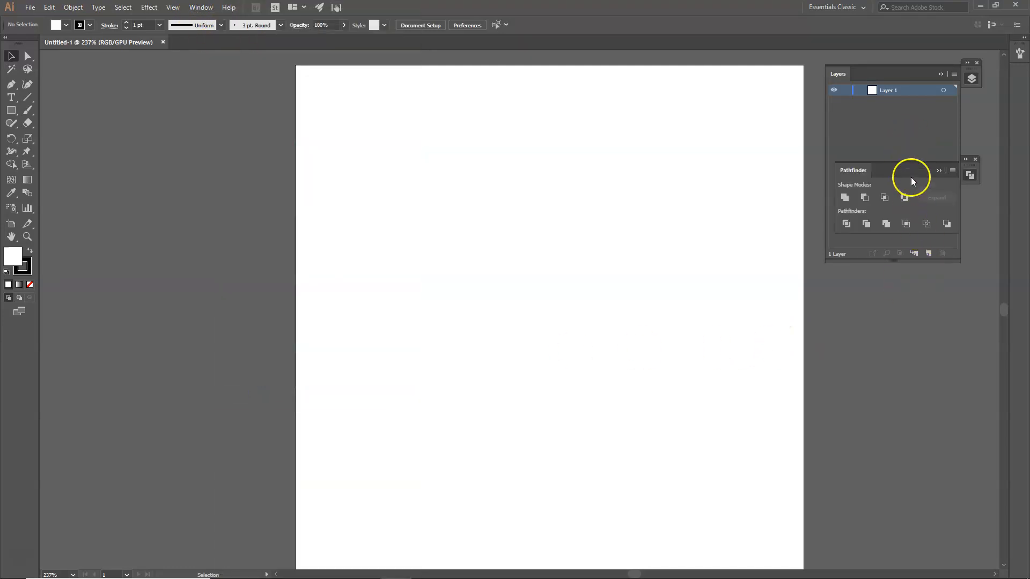
{"action": "left_click_drag", "start_coordinate": [863, 172], "coordinate": [875, 289]}
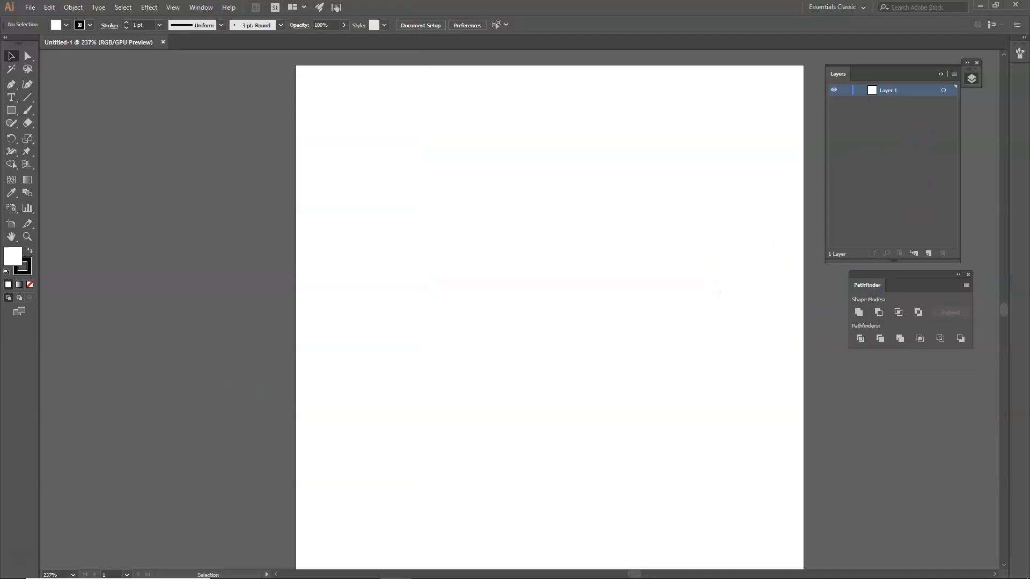
Place the Mickey Head image at 200, 200 pt, then lock Layer 1 and rename it 'ref pic'
{"action": "left_click_drag", "start_coordinate": [990, 279], "coordinate": [563, 298]}
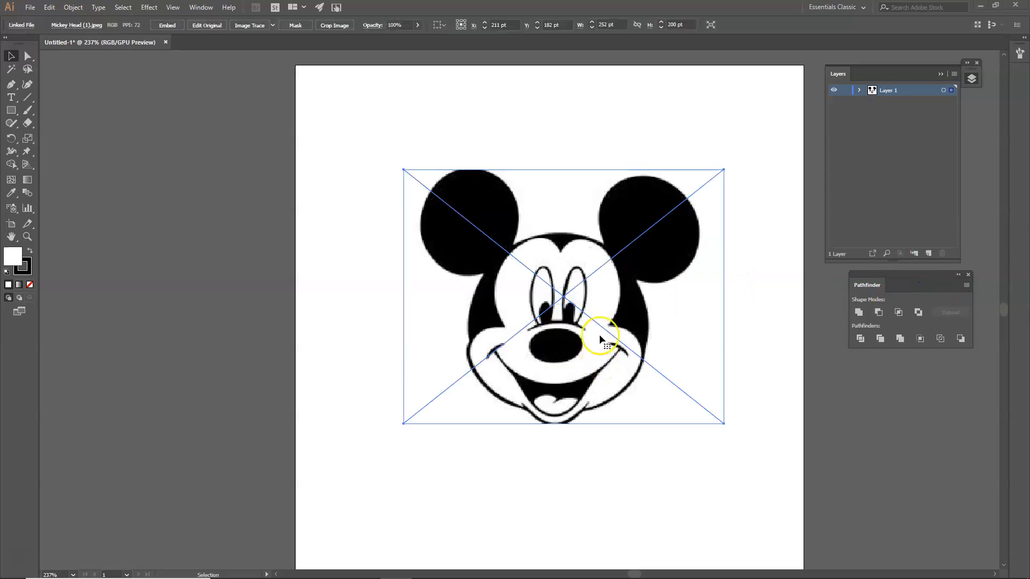
{"action": "left_click_drag", "start_coordinate": [621, 320], "coordinate": [593, 328]}
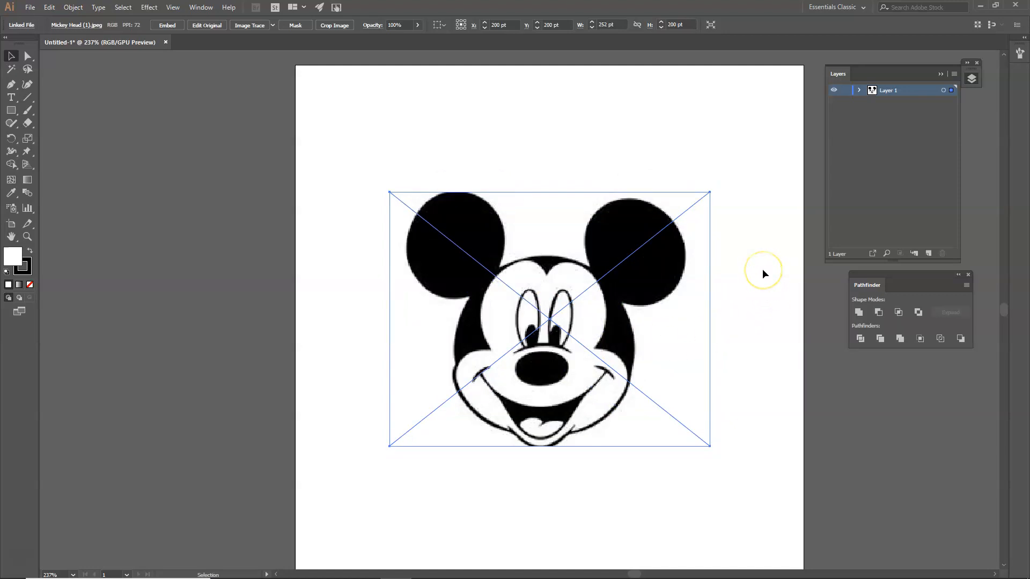
{"action": "left_click", "coordinate": [846, 91]}
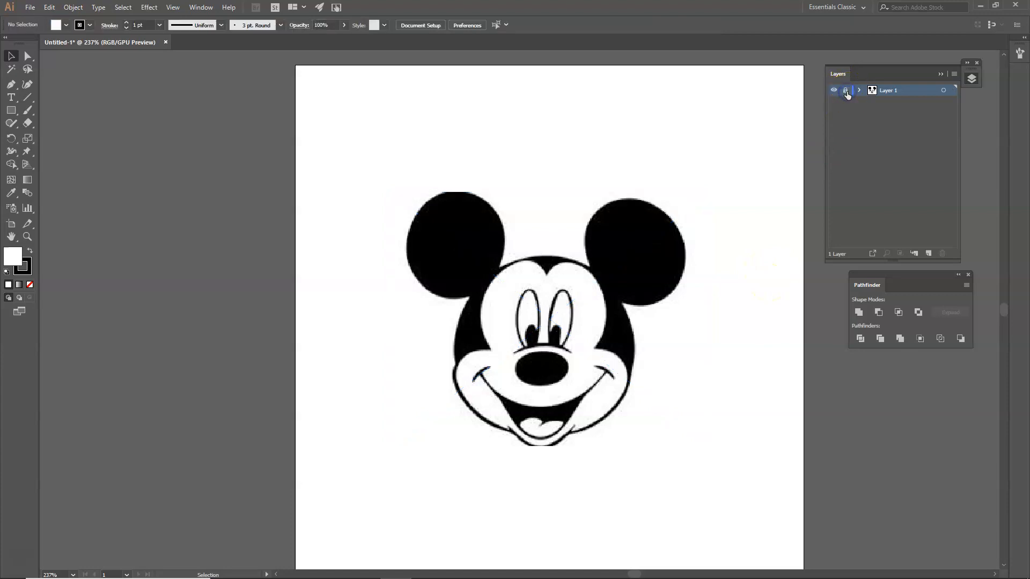
{"action": "left_click", "coordinate": [898, 92]}
{"action": "double_click", "coordinate": [898, 91]}
Add a new layer above ref pic and name it 'Black Mask' in Layer Options
{"action": "left_click", "coordinate": [928, 252]}
{"action": "double_click", "coordinate": [873, 90]}
{"action": "left_click_drag", "start_coordinate": [875, 173], "coordinate": [759, 191]}
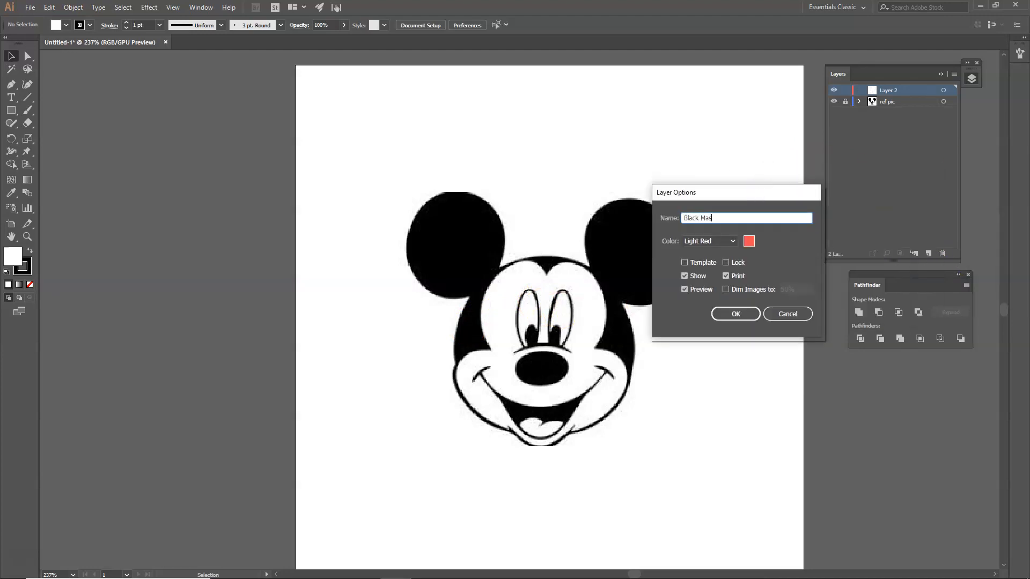
{"action": "left_click", "coordinate": [736, 314]}
{"action": "left_click_drag", "start_coordinate": [11, 114], "coordinate": [57, 136]}
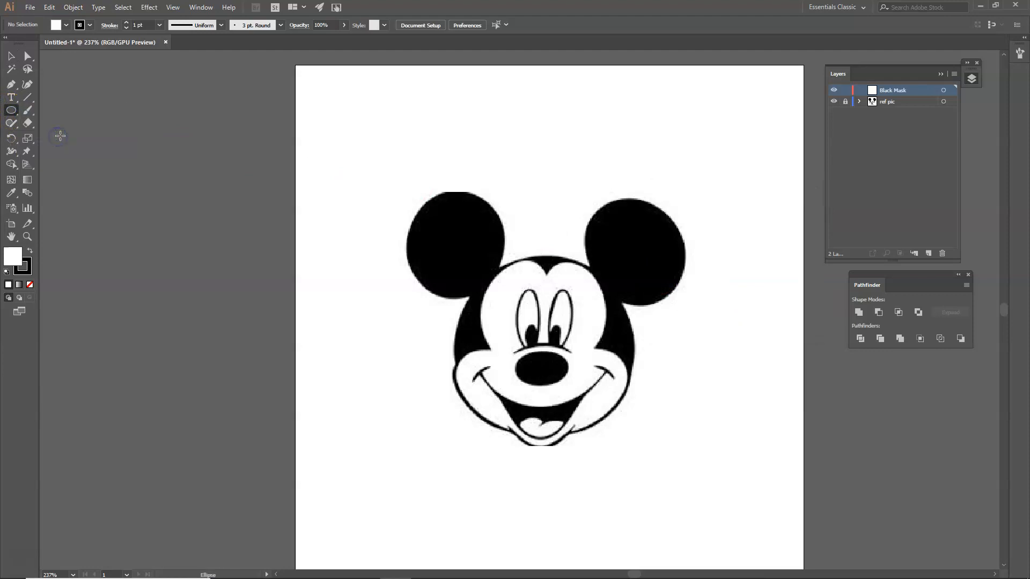
Draw three yellow, strokeless ellipses over the left ear, right ear and head
{"action": "left_click", "coordinate": [65, 24]}
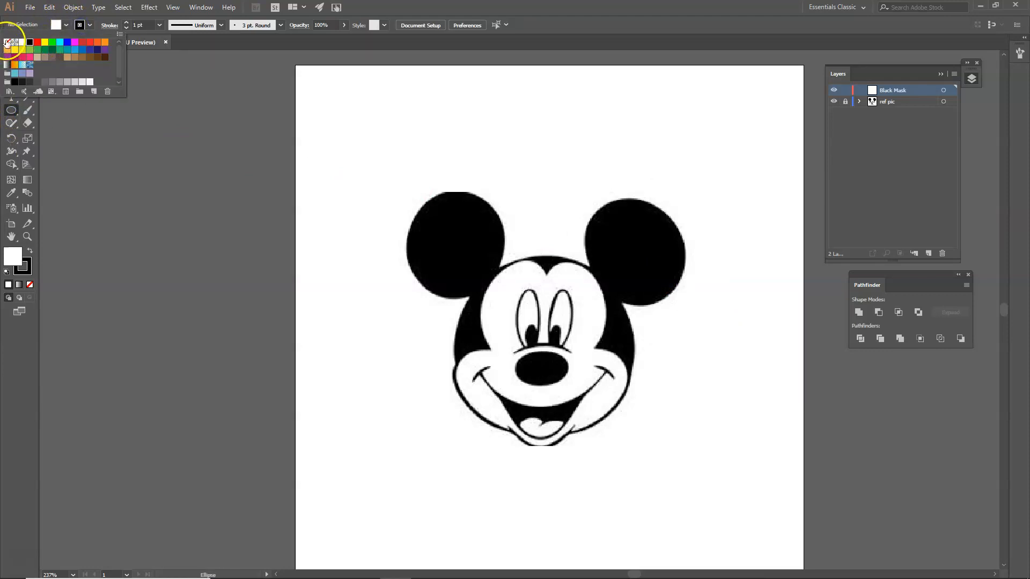
{"action": "left_click", "coordinate": [7, 43]}
{"action": "left_click", "coordinate": [66, 25]}
{"action": "left_click", "coordinate": [65, 25]}
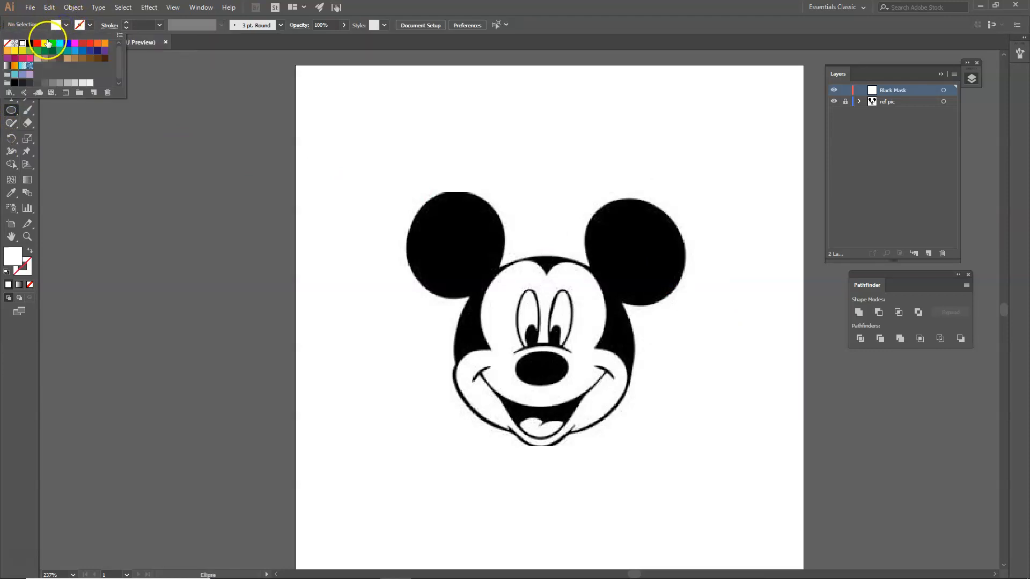
{"action": "left_click", "coordinate": [45, 43]}
{"action": "left_click", "coordinate": [399, 201]}
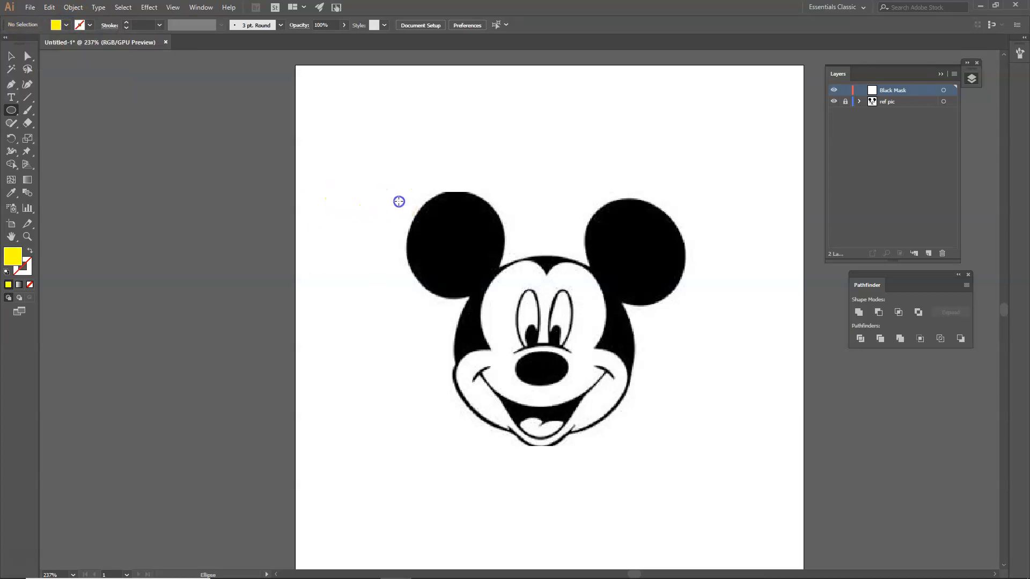
{"action": "left_click_drag", "start_coordinate": [405, 184], "coordinate": [503, 296]}
{"action": "left_click_drag", "start_coordinate": [590, 198], "coordinate": [689, 303]}
{"action": "left_click_drag", "start_coordinate": [466, 254], "coordinate": [629, 417]}
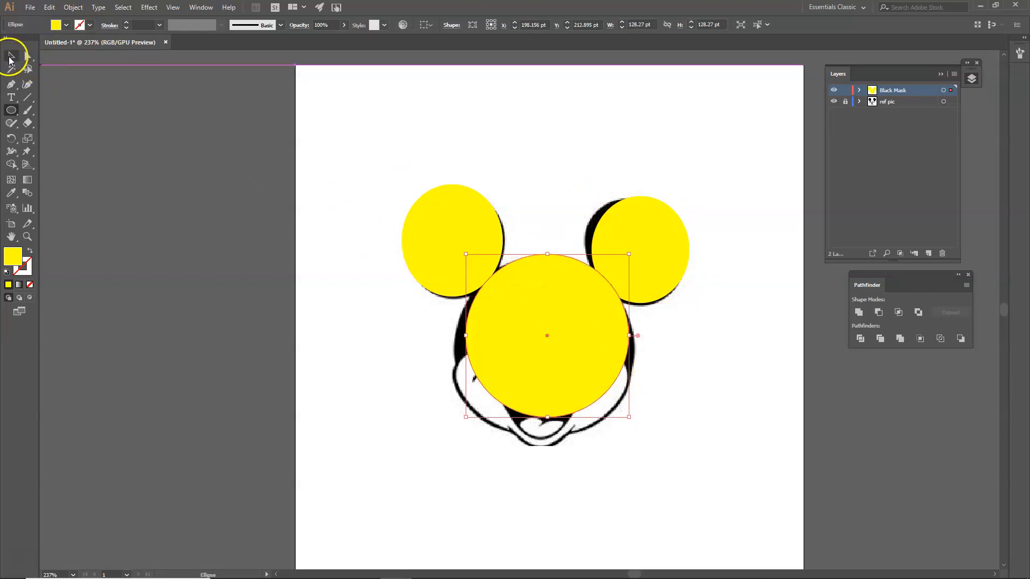
Select all three ellipses and lower their opacity to 46%
{"action": "left_click", "coordinate": [10, 56]}
{"action": "left_click_drag", "start_coordinate": [349, 155], "coordinate": [711, 352]}
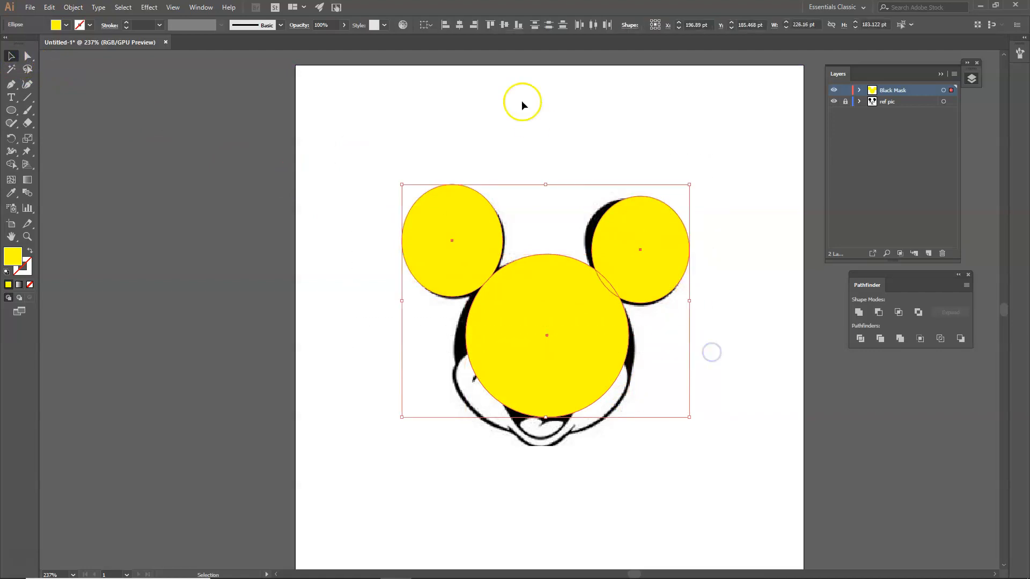
{"action": "left_click", "coordinate": [344, 26]}
{"action": "left_click", "coordinate": [322, 39]}
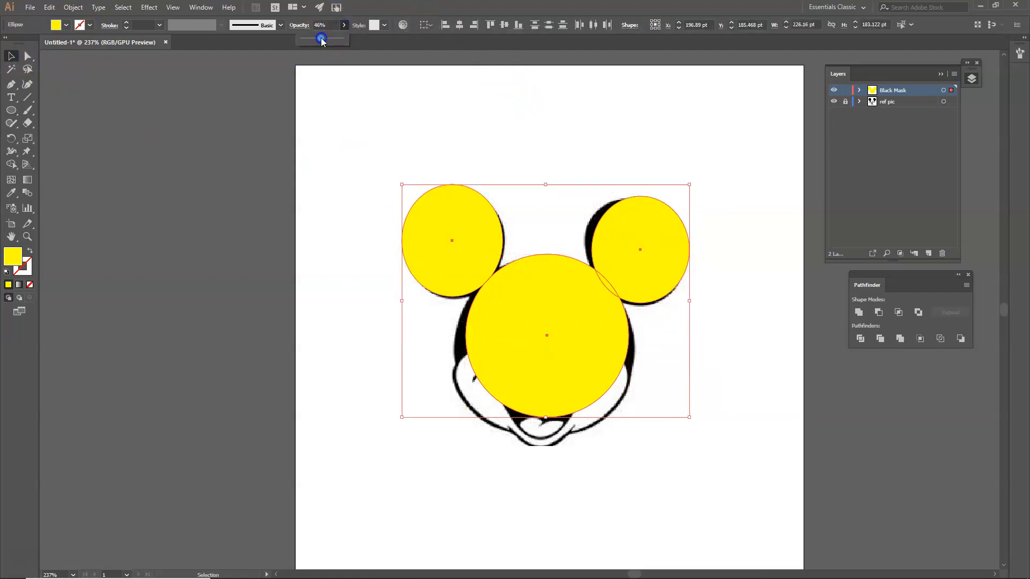
{"action": "left_click", "coordinate": [545, 162]}
Resize the left ear ellipse to fit the reference ear: lower its top, narrow it, extend its bottom
{"action": "scroll", "coordinate": [530, 261], "scroll_direction": "up", "scroll_amount": 2}
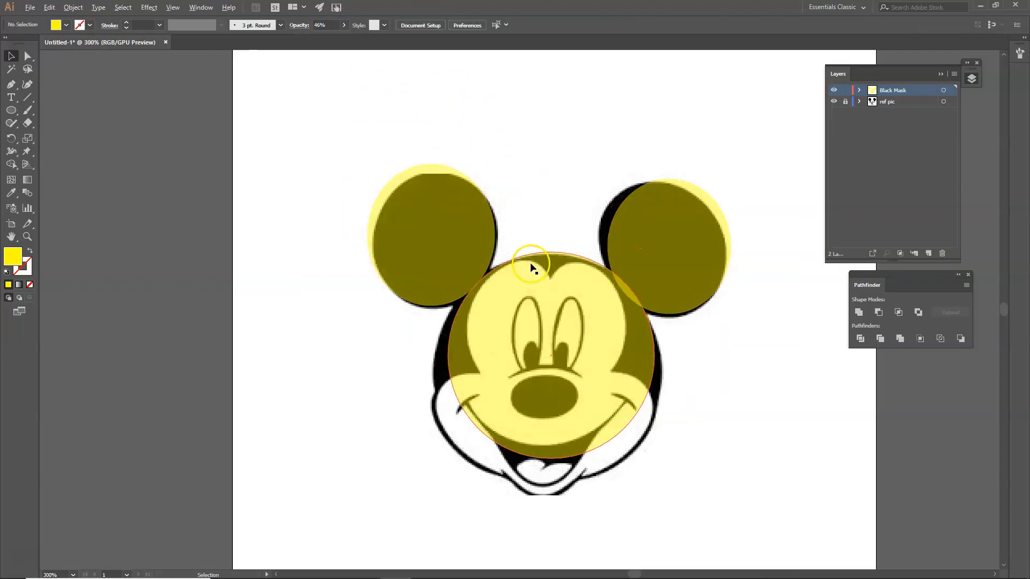
{"action": "left_click", "coordinate": [417, 224]}
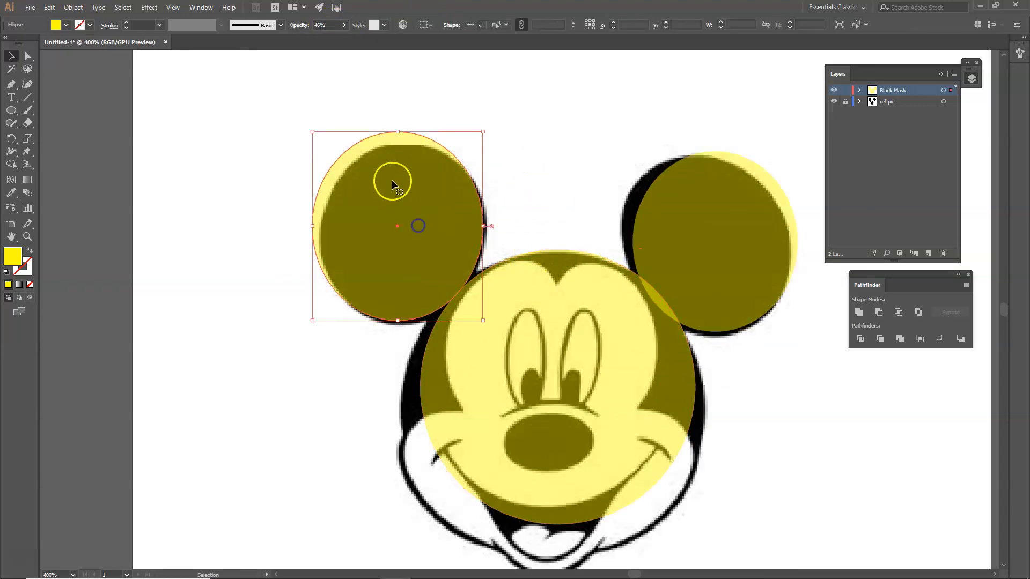
{"action": "left_click_drag", "start_coordinate": [397, 131], "coordinate": [398, 145]}
{"action": "left_click_drag", "start_coordinate": [313, 233], "coordinate": [321, 234]}
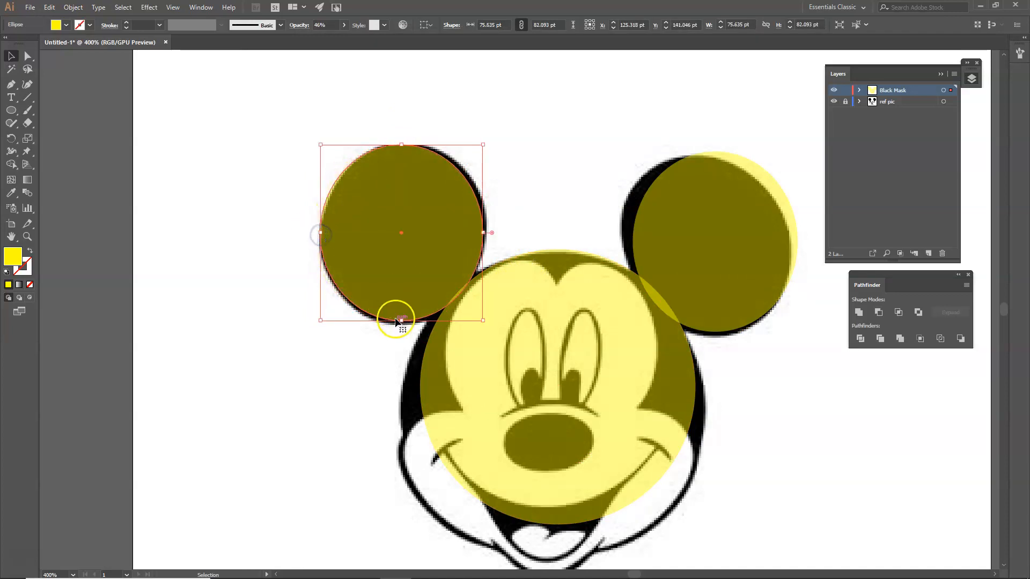
{"action": "left_click_drag", "start_coordinate": [401, 321], "coordinate": [400, 325]}
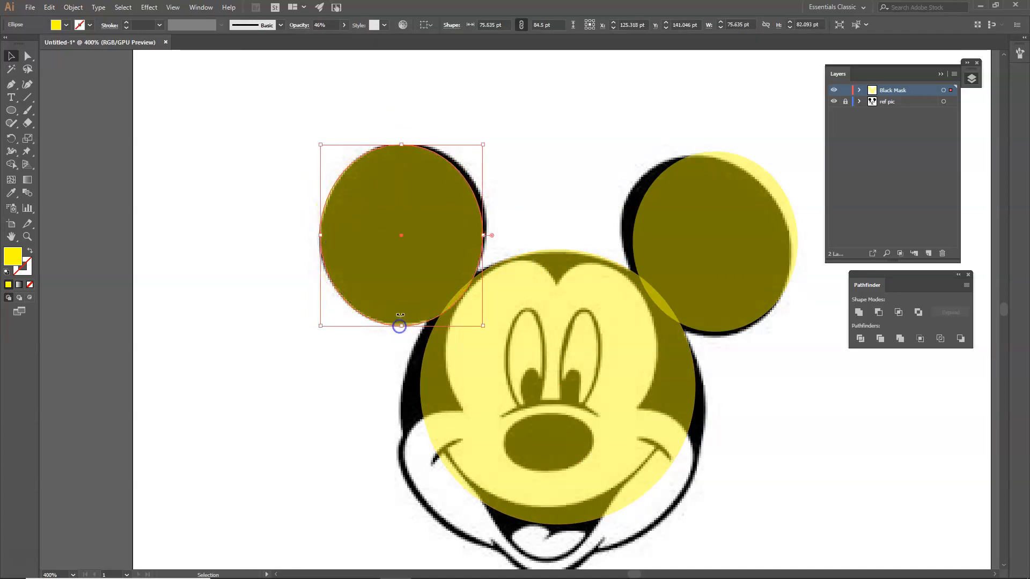
{"action": "left_click_drag", "start_coordinate": [482, 235], "coordinate": [487, 235]}
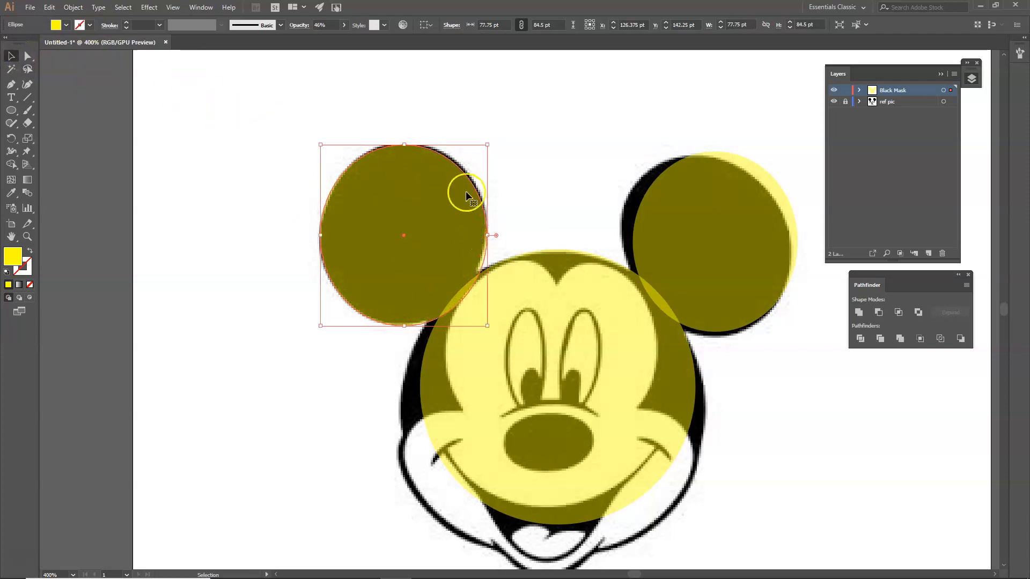
Resize the right ear ellipse so its sides, top and bottom match the reference ear
{"action": "left_click", "coordinate": [743, 233]}
{"action": "left_click_drag", "start_coordinate": [634, 241], "coordinate": [621, 241]}
{"action": "left_click_drag", "start_coordinate": [711, 153], "coordinate": [710, 159]}
{"action": "left_click_drag", "start_coordinate": [796, 244], "coordinate": [790, 244]}
{"action": "left_click_drag", "start_coordinate": [709, 332], "coordinate": [706, 337]}
Widen the face circle on both sides and lower its top to 141.5 × 125.78 pt
{"action": "left_click", "coordinate": [530, 370]}
{"action": "mouse_move", "coordinate": [412, 387]}
{"action": "left_mouse_down"}
{"action": "mouse_move", "coordinate": [421, 387]}
{"action": "mouse_move", "coordinate": [402, 387]}
{"action": "left_mouse_up"}
{"action": "left_click_drag", "start_coordinate": [548, 250], "coordinate": [549, 254]}
{"action": "left_click_drag", "start_coordinate": [696, 390], "coordinate": [705, 390]}
{"action": "scroll", "coordinate": [711, 409], "scroll_direction": "down", "scroll_amount": 1}
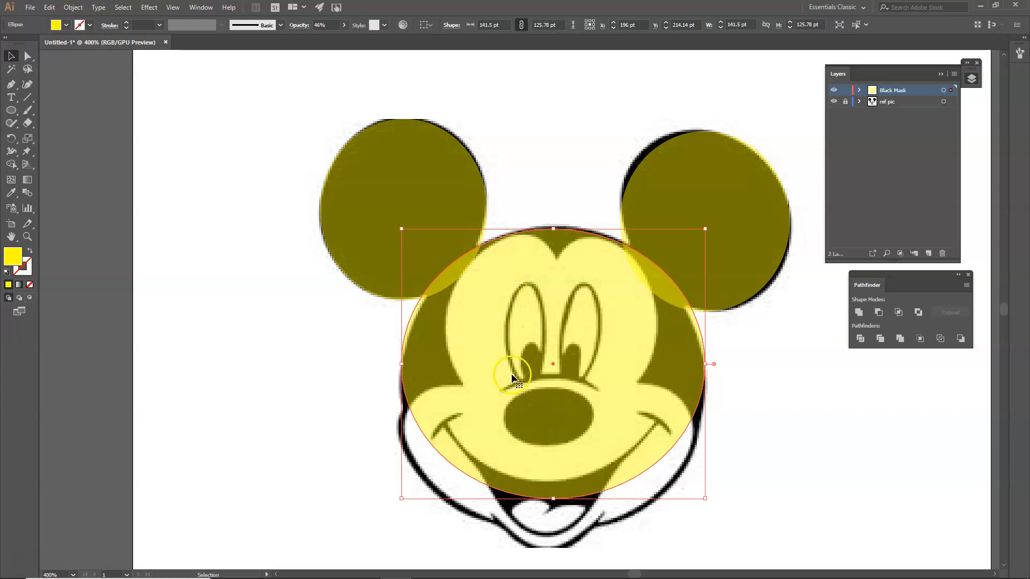
{"action": "left_click", "coordinate": [28, 56]}
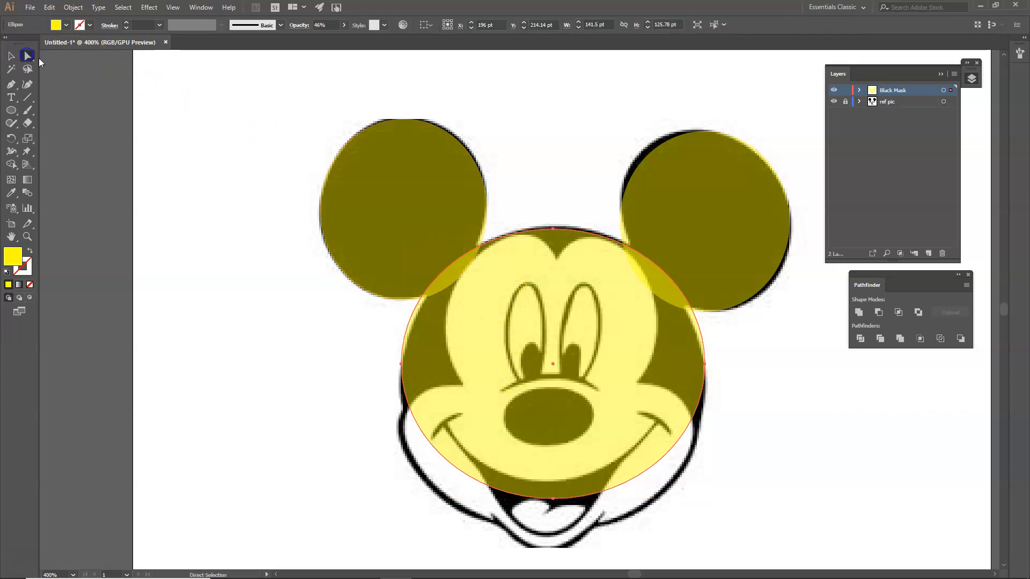
{"action": "left_click", "coordinate": [409, 185]}
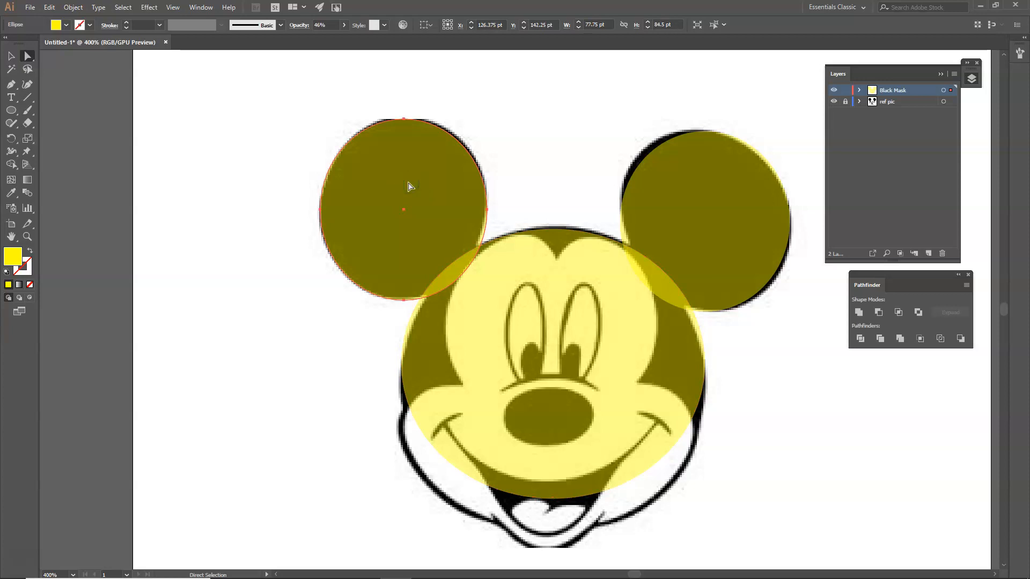
Nudge the left ear's top anchor up to 99 pt and tilt its right-side curve toward the head
{"action": "left_click", "coordinate": [403, 300]}
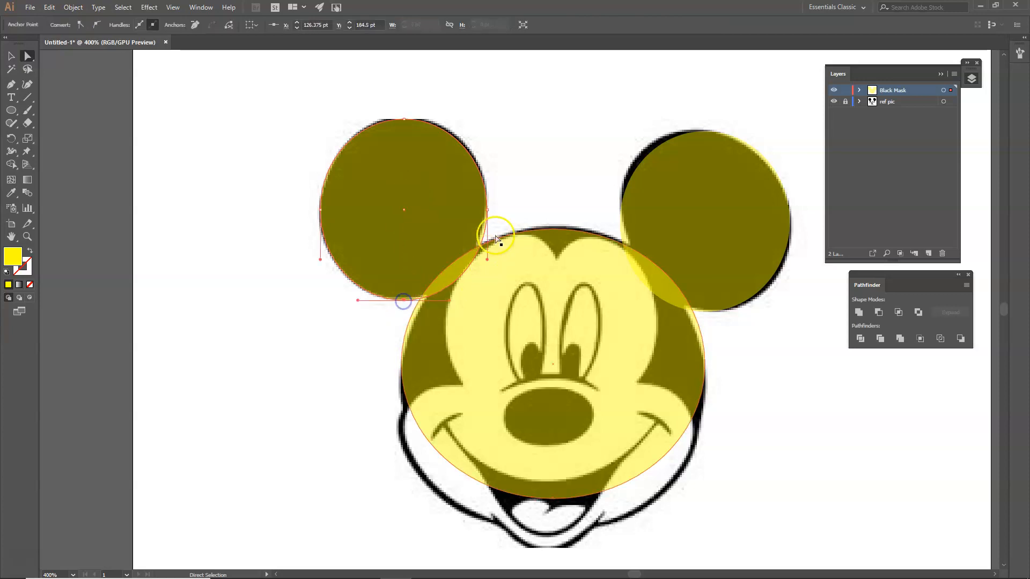
{"action": "left_click", "coordinate": [405, 120]}
{"action": "left_click", "coordinate": [321, 209]}
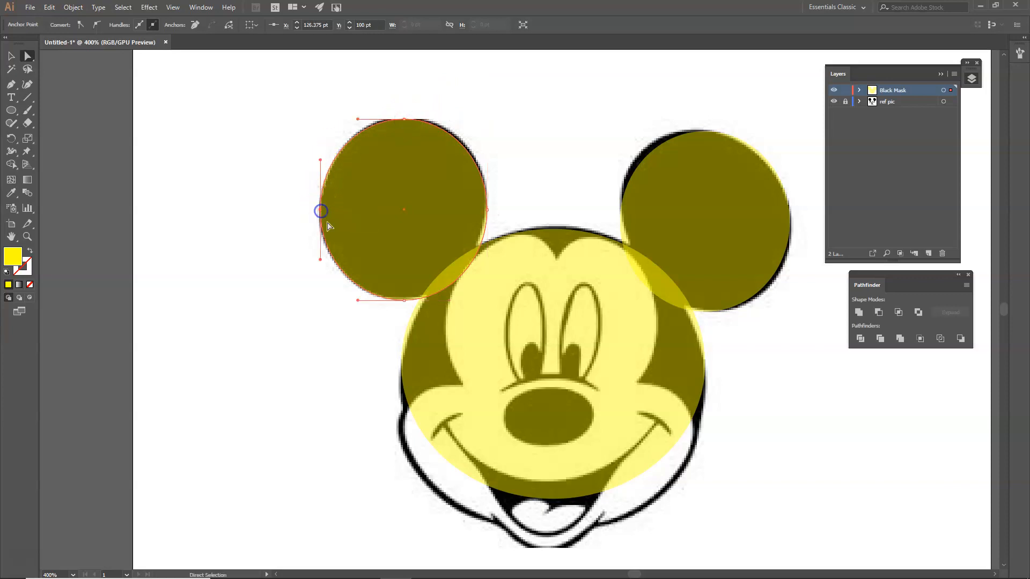
{"action": "left_click", "coordinate": [404, 120]}
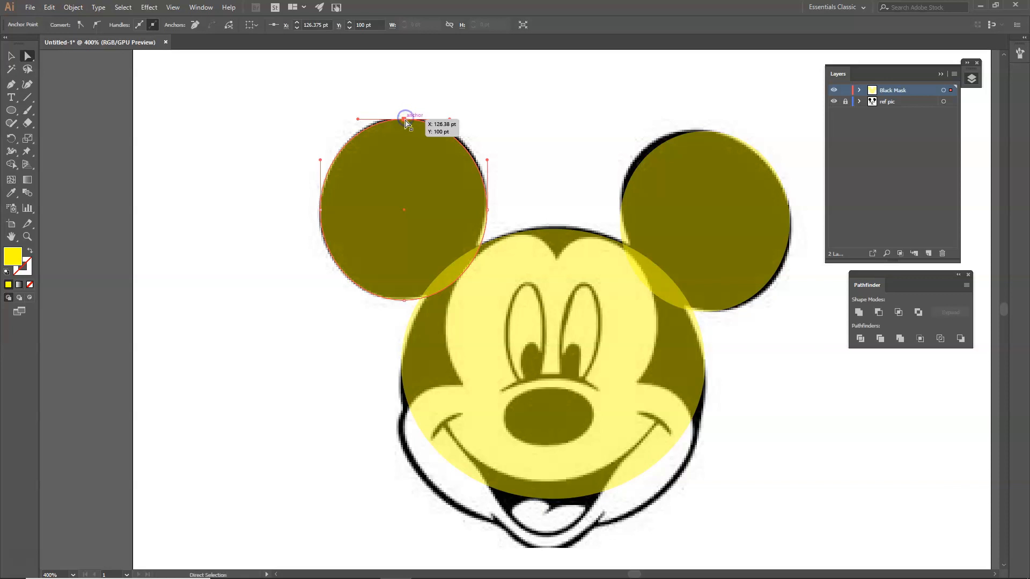
{"action": "scroll", "coordinate": [405, 121], "scroll_direction": "up", "scroll_amount": 2}
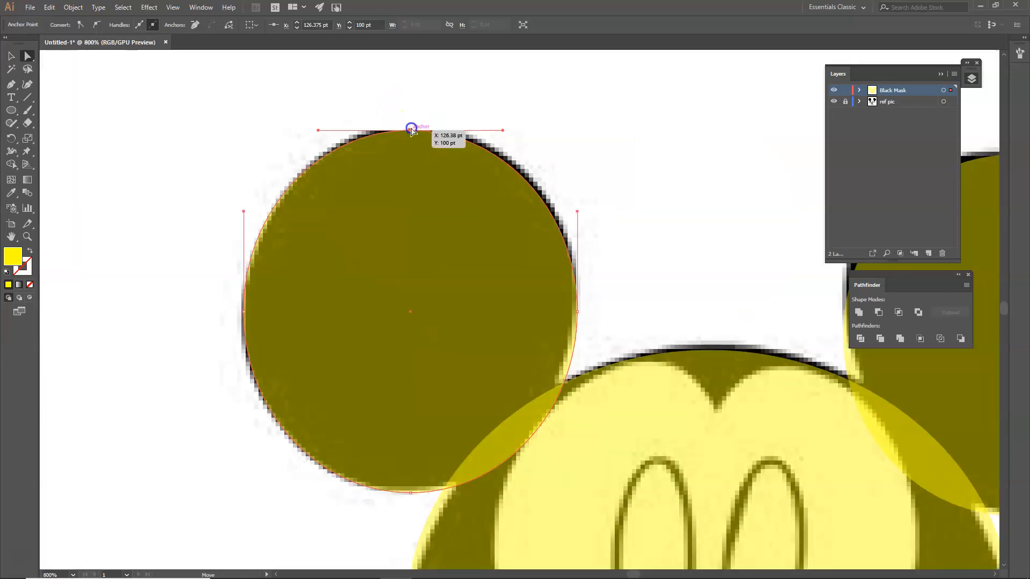
{"action": "left_click_drag", "start_coordinate": [411, 130], "coordinate": [411, 126]}
{"action": "left_click", "coordinate": [579, 311]}
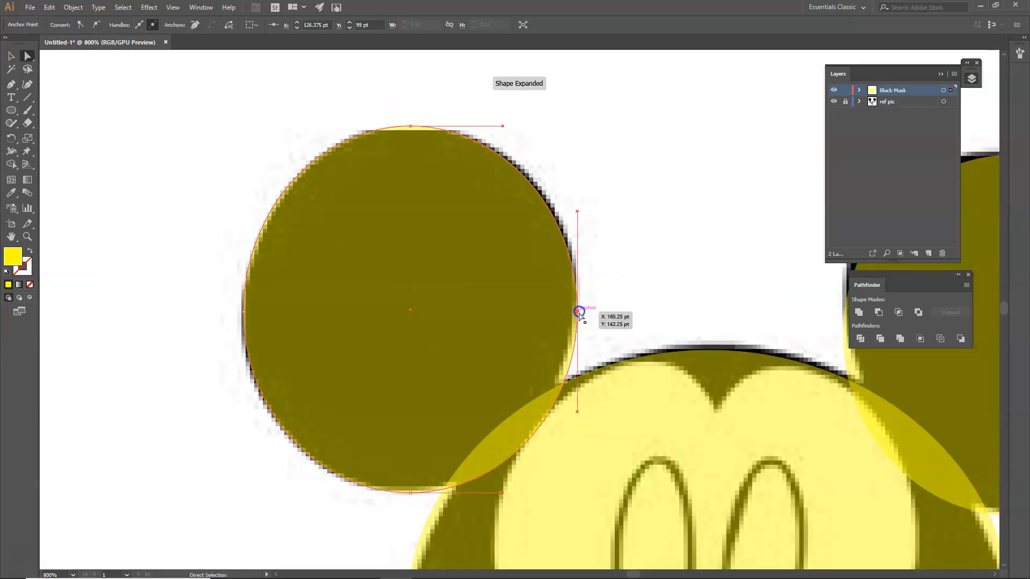
{"action": "left_click_drag", "start_coordinate": [577, 411], "coordinate": [561, 414]}
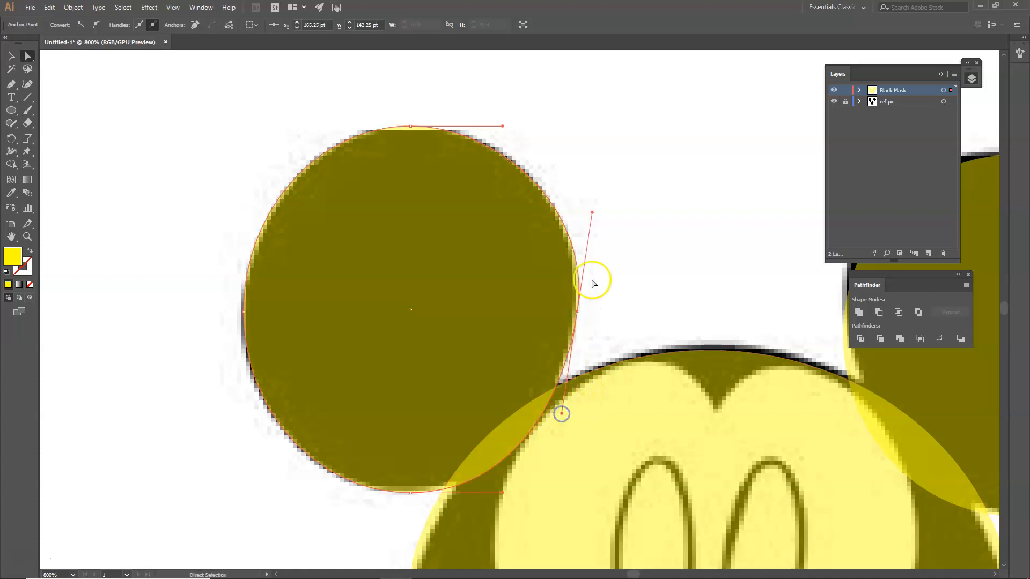
{"action": "left_click_drag", "start_coordinate": [592, 213], "coordinate": [627, 229]}
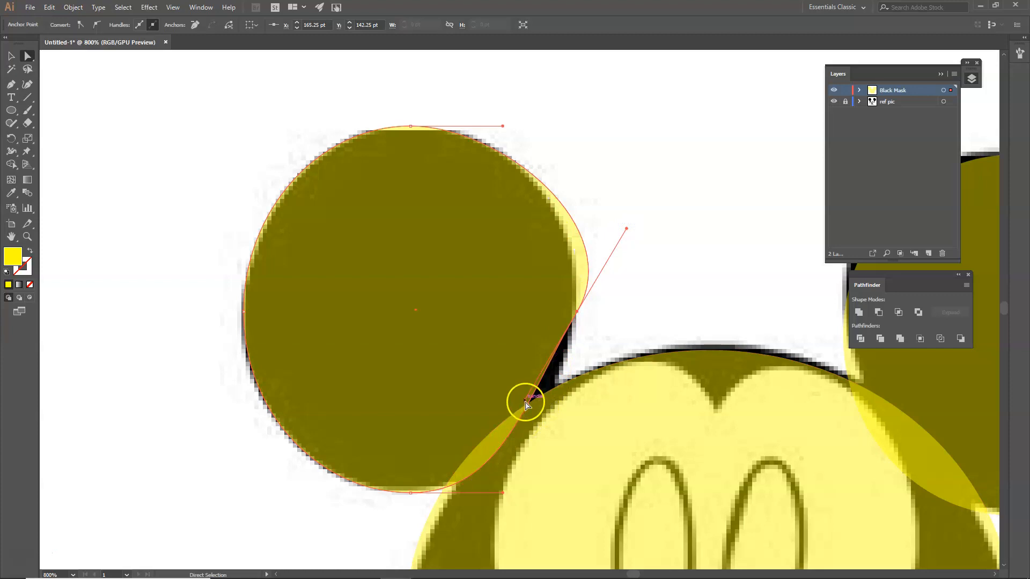
{"action": "key", "text": "ctrl+z"}
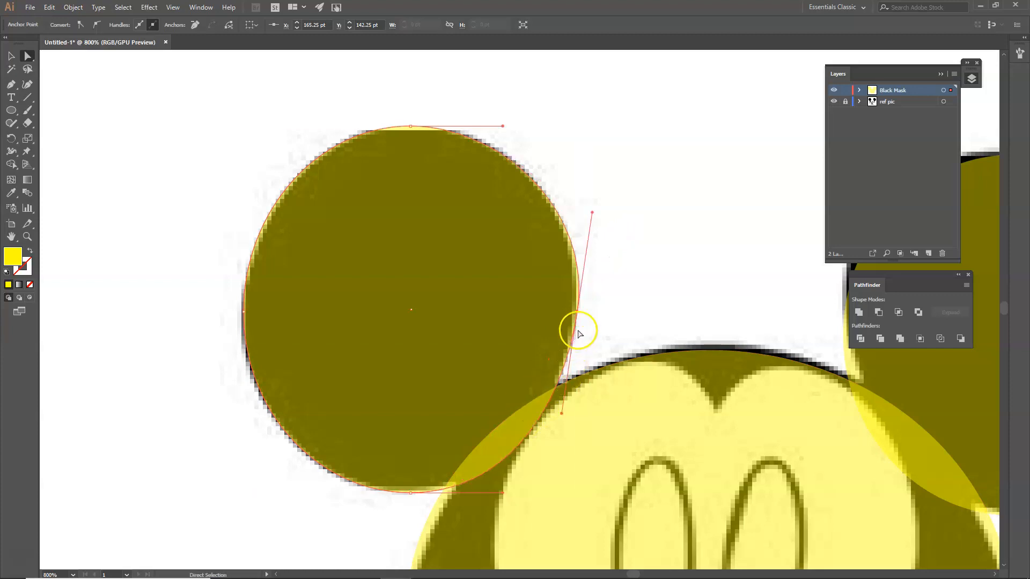
{"action": "scroll", "coordinate": [601, 303], "scroll_direction": "down", "scroll_amount": 1}
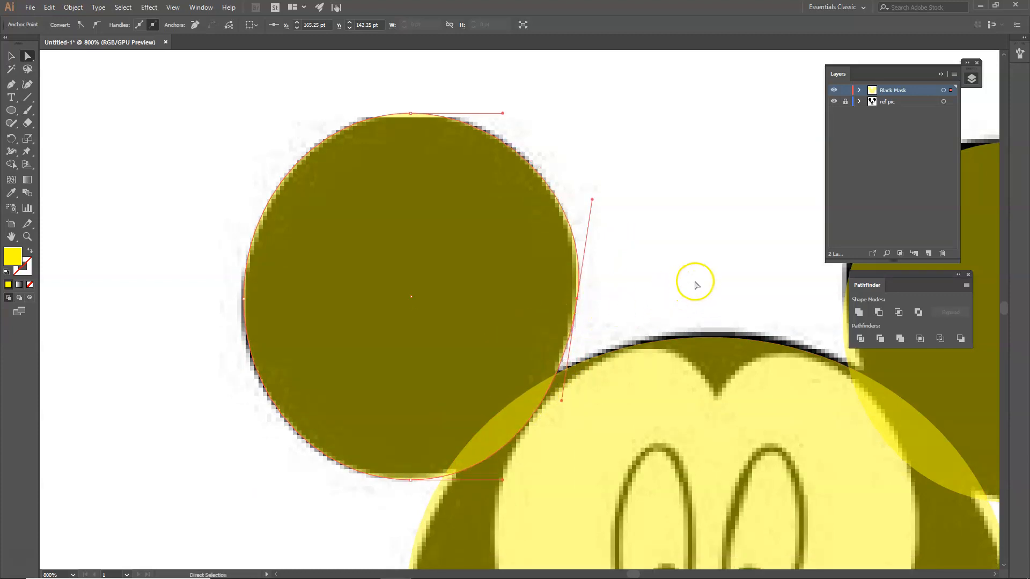
Reshape the right ear's top point and left-side curves to follow the reference ear
{"action": "left_click_drag", "start_coordinate": [758, 263], "coordinate": [382, 283]}
{"action": "left_click", "coordinate": [594, 260]}
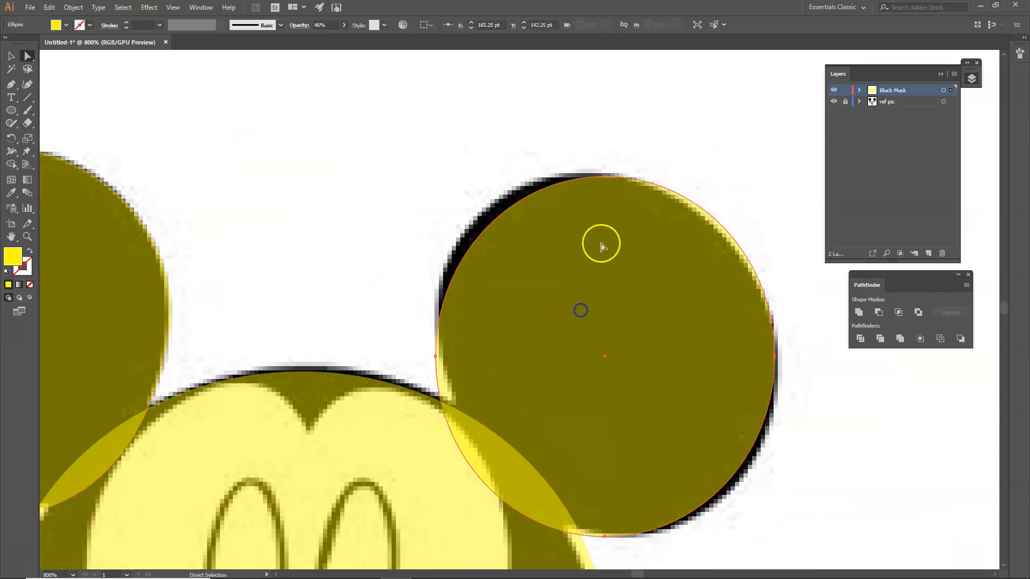
{"action": "left_click_drag", "start_coordinate": [604, 177], "coordinate": [595, 172]}
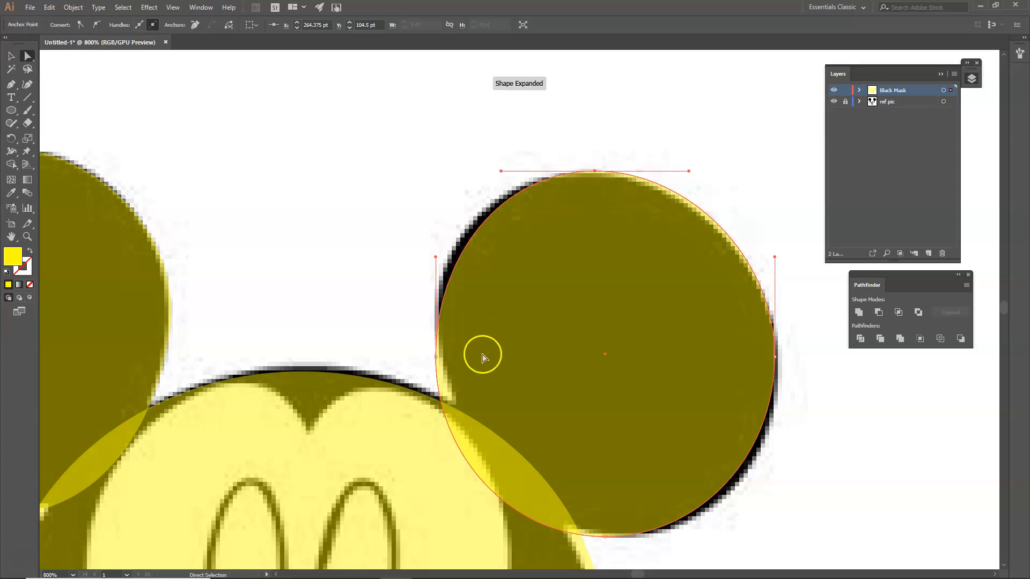
{"action": "left_click", "coordinate": [435, 356]}
{"action": "left_click_drag", "start_coordinate": [435, 456], "coordinate": [463, 455]}
{"action": "left_click_drag", "start_coordinate": [436, 354], "coordinate": [443, 366]}
{"action": "key", "text": "ctrl+z"}
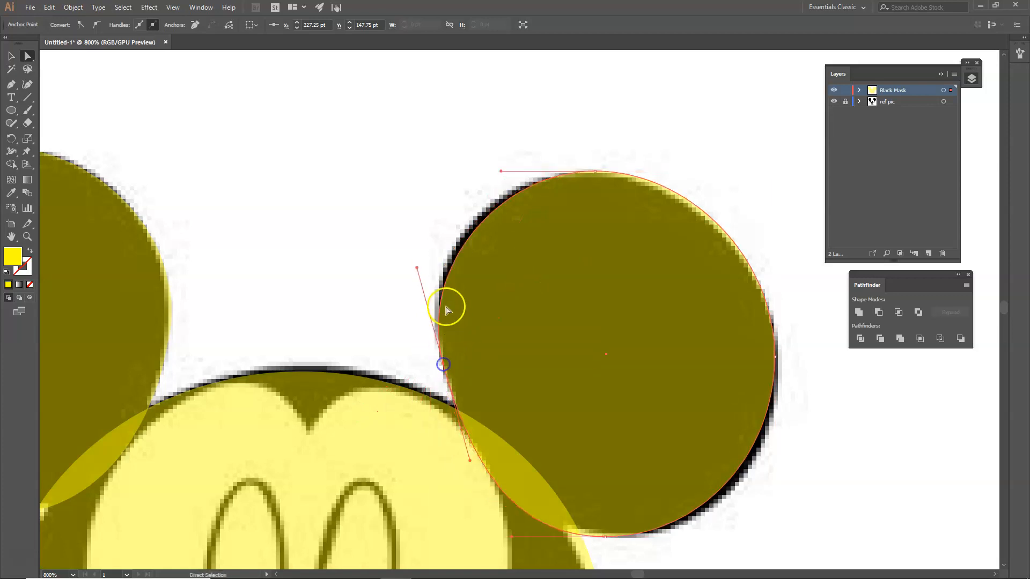
{"action": "left_click_drag", "start_coordinate": [418, 272], "coordinate": [427, 225]}
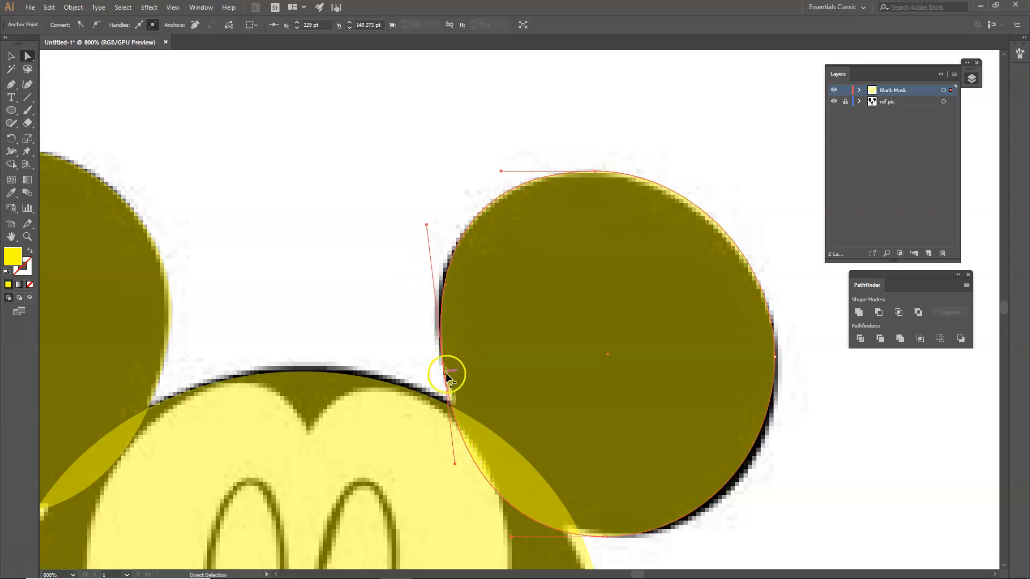
{"action": "left_click_drag", "start_coordinate": [443, 366], "coordinate": [439, 364]}
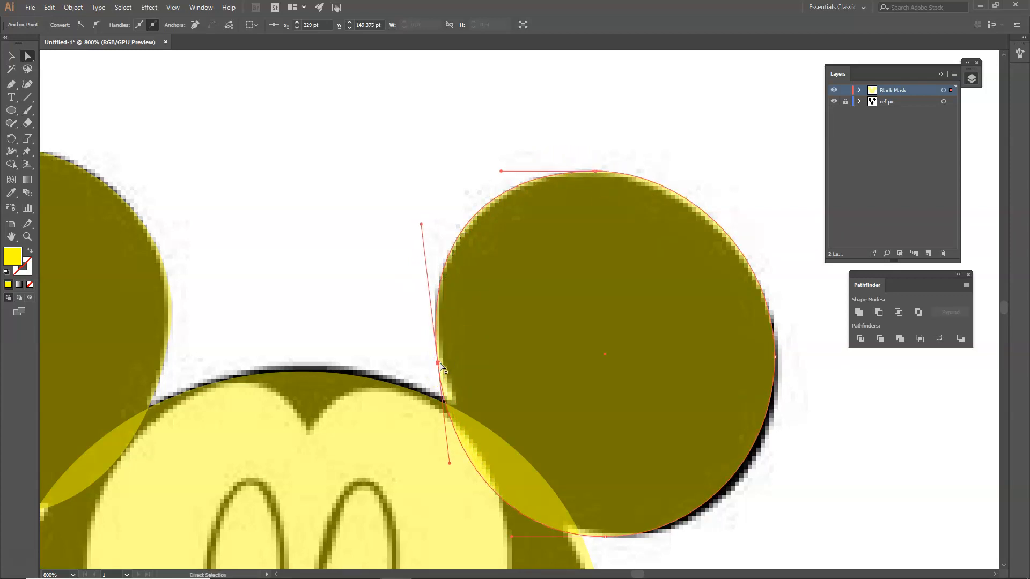
{"action": "left_click_drag", "start_coordinate": [449, 463], "coordinate": [455, 452]}
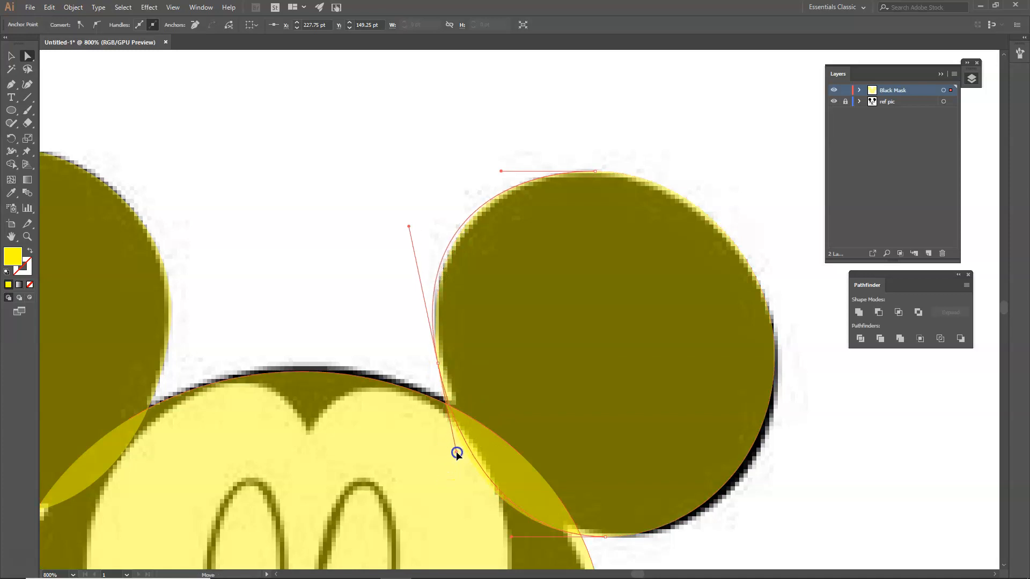
{"action": "left_click_drag", "start_coordinate": [409, 226], "coordinate": [416, 242]}
Shift the right ear's bottom point right and lower its right point
{"action": "left_click", "coordinate": [682, 500]}
{"action": "left_click", "coordinate": [605, 537]}
{"action": "left_click_drag", "start_coordinate": [605, 537], "coordinate": [623, 537]}
{"action": "left_click_drag", "start_coordinate": [775, 357], "coordinate": [780, 369]}
Pull the face ellipse's left and right edge points down to match the head outline
{"action": "scroll", "coordinate": [818, 416], "scroll_direction": "down", "scroll_amount": 2}
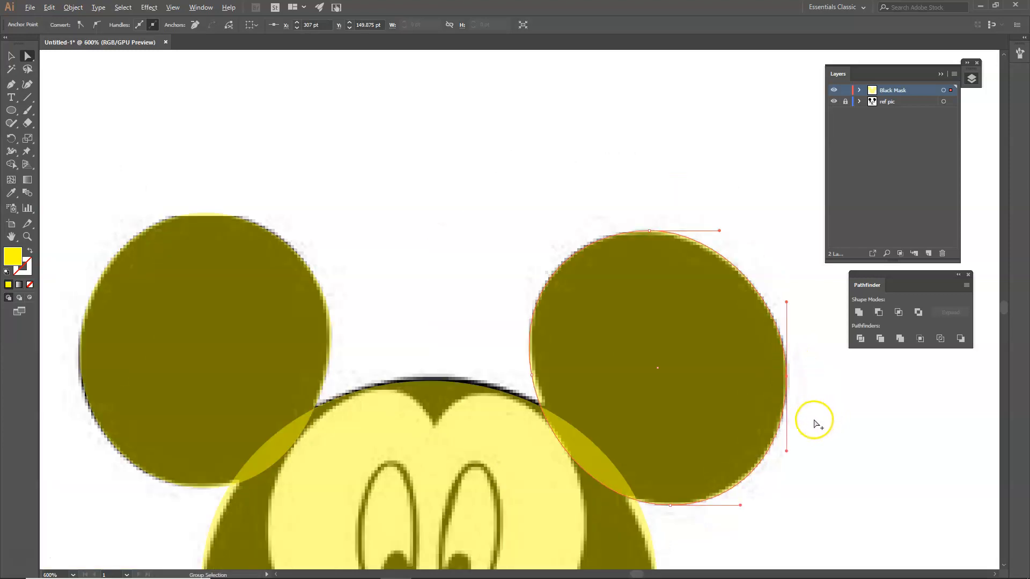
{"action": "left_click_drag", "start_coordinate": [866, 451], "coordinate": [774, 264]}
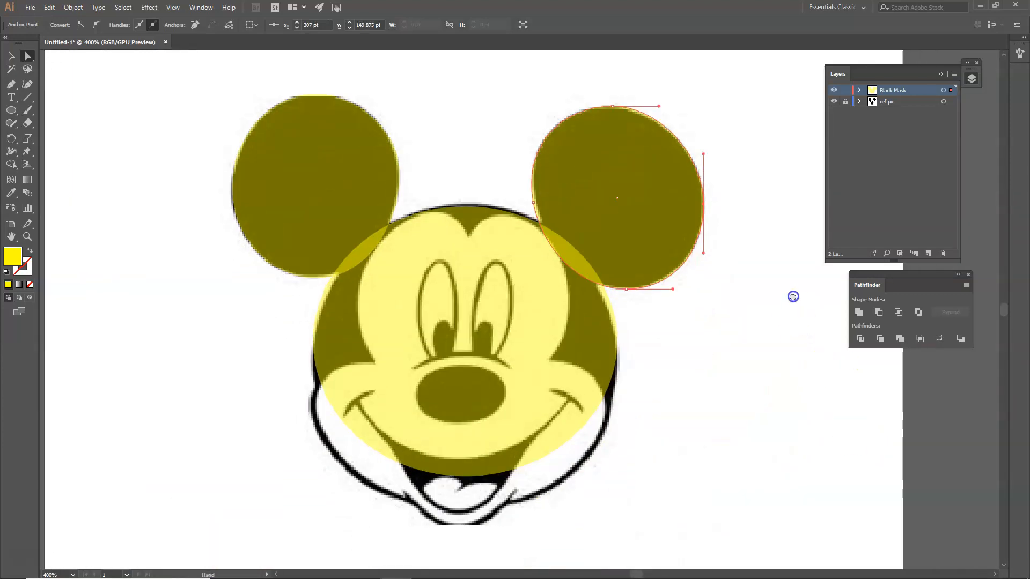
{"action": "left_click", "coordinate": [507, 356]}
{"action": "left_click_drag", "start_coordinate": [617, 346], "coordinate": [618, 374]}
{"action": "left_click_drag", "start_coordinate": [315, 340], "coordinate": [313, 366]}
{"action": "left_click", "coordinate": [348, 396]}
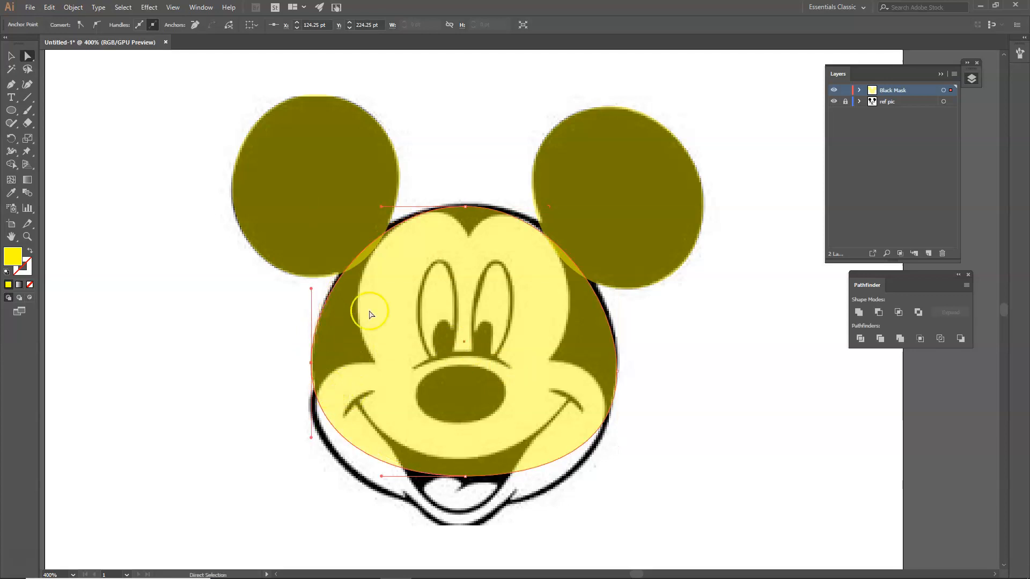
Raise the face's top anchor and lengthen its handle to broaden the head curve
{"action": "left_click_drag", "start_coordinate": [466, 208], "coordinate": [462, 202]}
{"action": "left_click", "coordinate": [548, 229]}
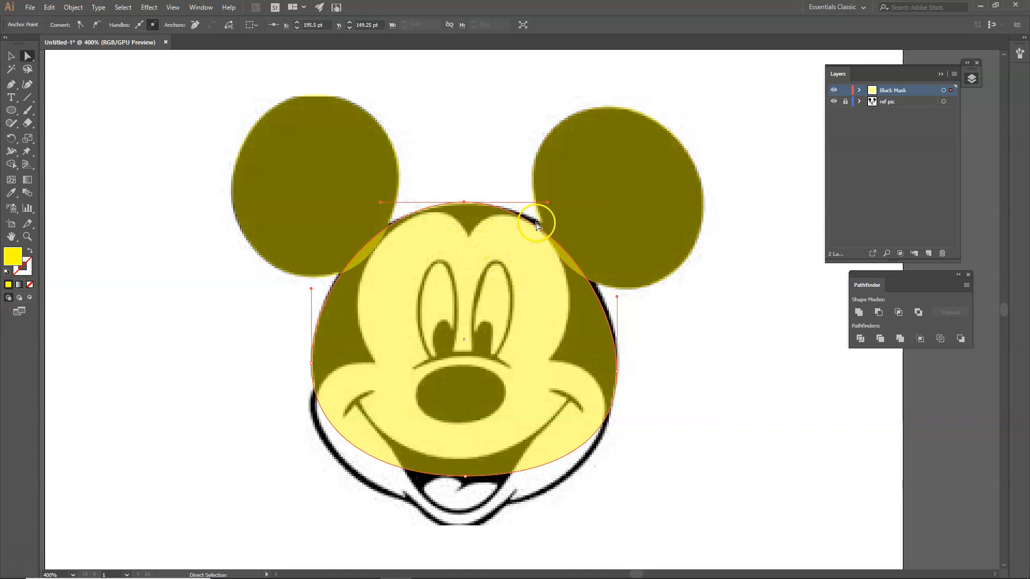
{"action": "left_click_drag", "start_coordinate": [550, 202], "coordinate": [562, 202]}
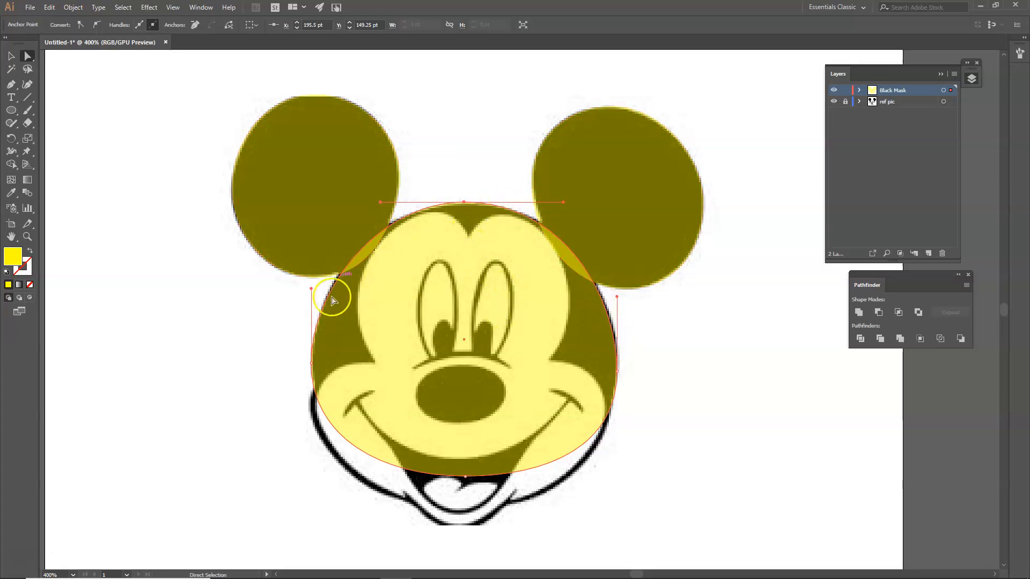
Set both ears and the face to 100% opacity and combine them with Pathfinder Merge
{"action": "left_click", "coordinate": [11, 56]}
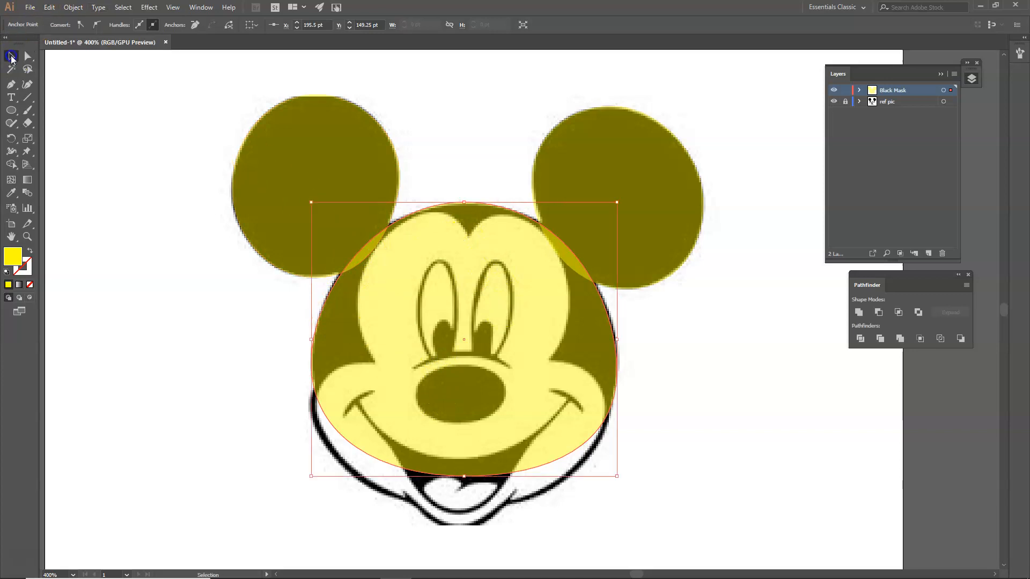
{"action": "left_click_drag", "start_coordinate": [186, 117], "coordinate": [674, 361]}
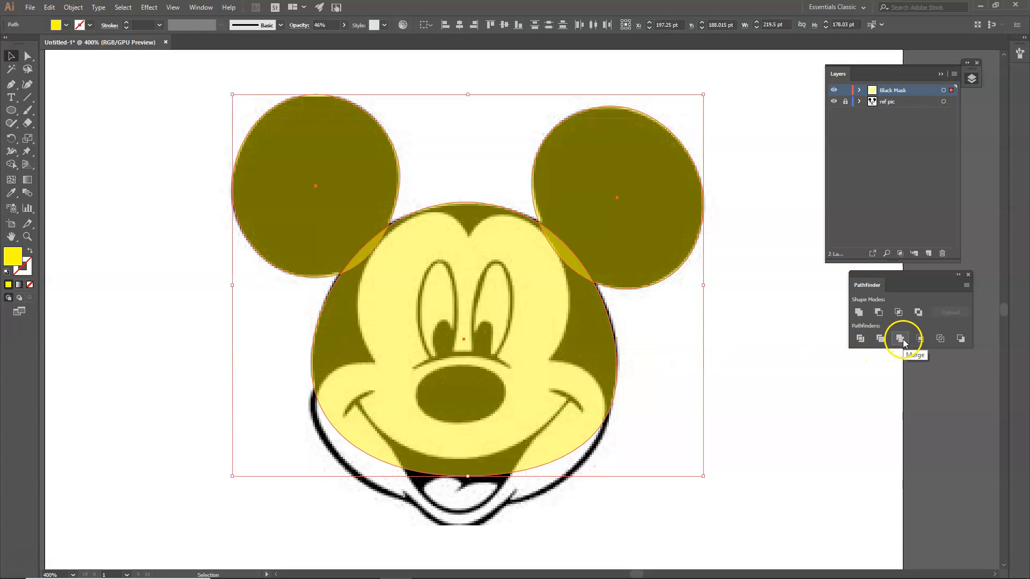
{"action": "left_click", "coordinate": [344, 24]}
{"action": "left_click", "coordinate": [408, 109]}
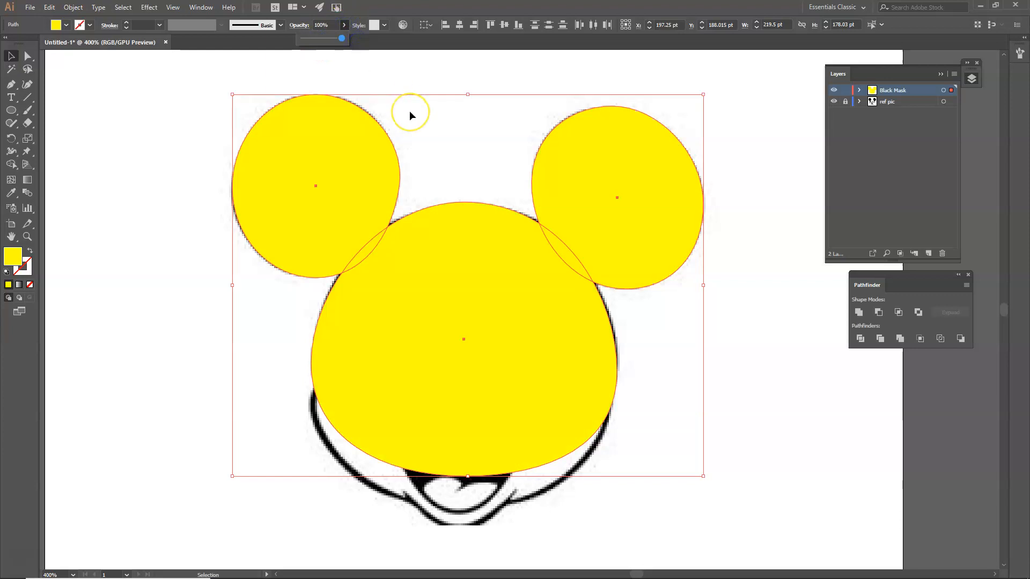
{"action": "left_click", "coordinate": [347, 35]}
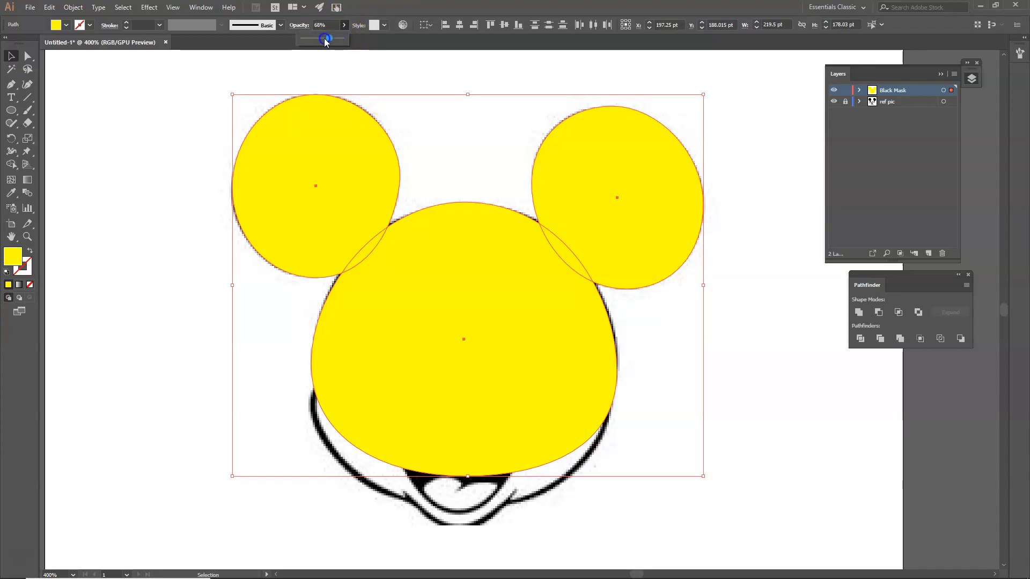
{"action": "left_click_drag", "start_coordinate": [324, 38], "coordinate": [322, 38]}
{"action": "left_click", "coordinate": [339, 157]}
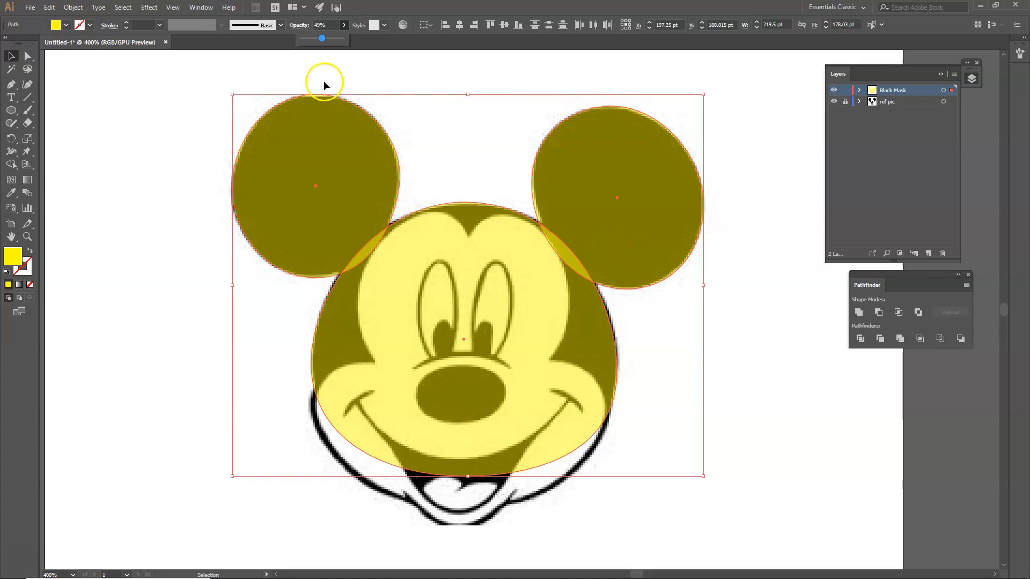
{"action": "left_click_drag", "start_coordinate": [322, 38], "coordinate": [357, 39]}
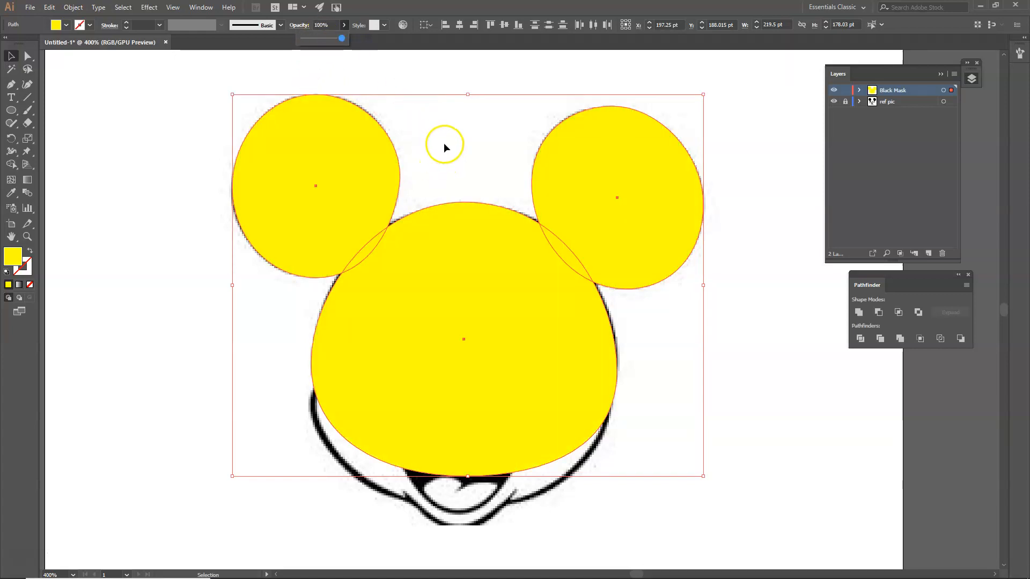
{"action": "left_click", "coordinate": [900, 339]}
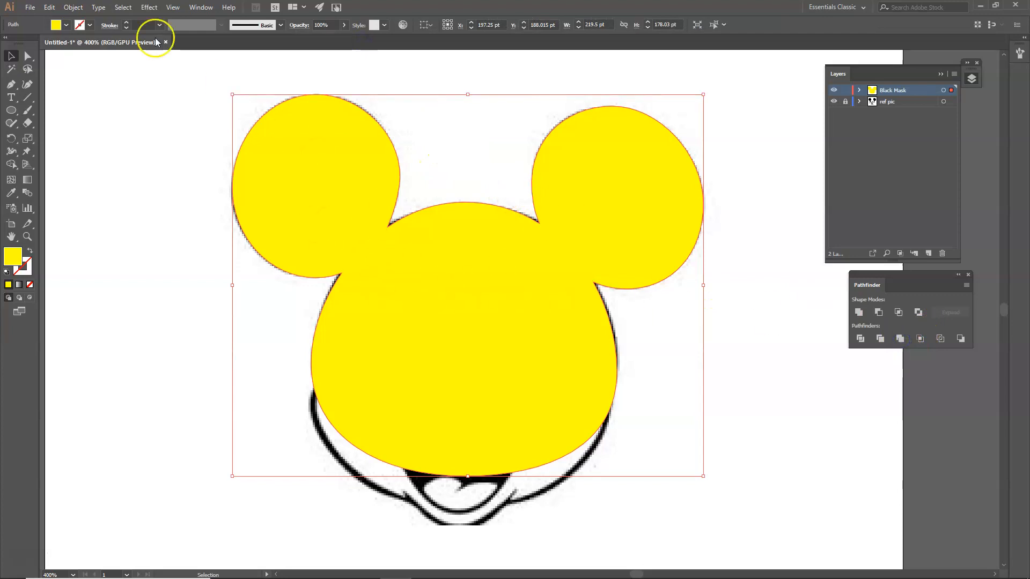
Fill the merged head silhouette black from the Fill swatches and deselect it
{"action": "left_click", "coordinate": [55, 24]}
{"action": "left_click", "coordinate": [29, 43]}
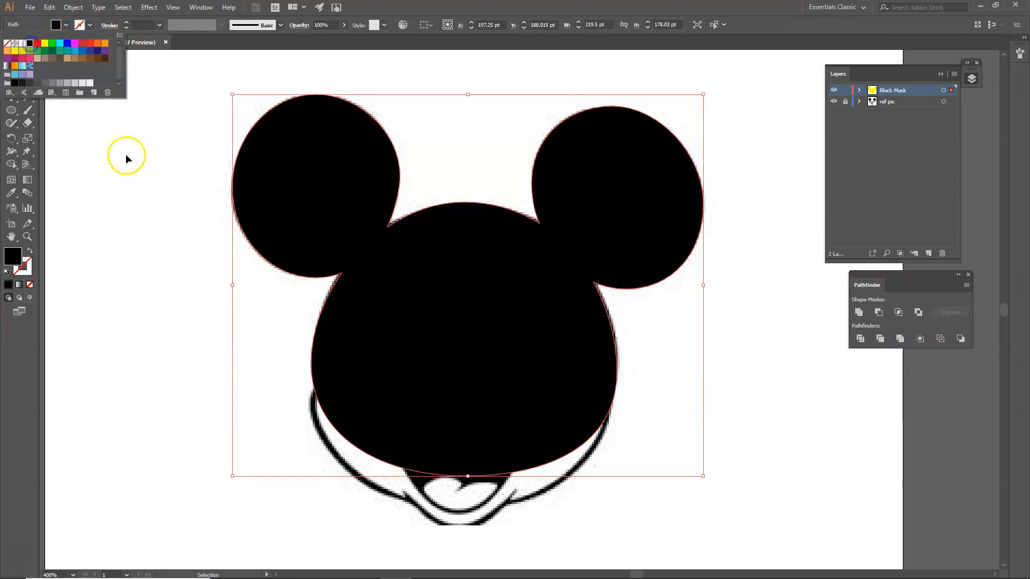
{"action": "left_click", "coordinate": [145, 223]}
{"action": "left_click", "coordinate": [762, 244]}
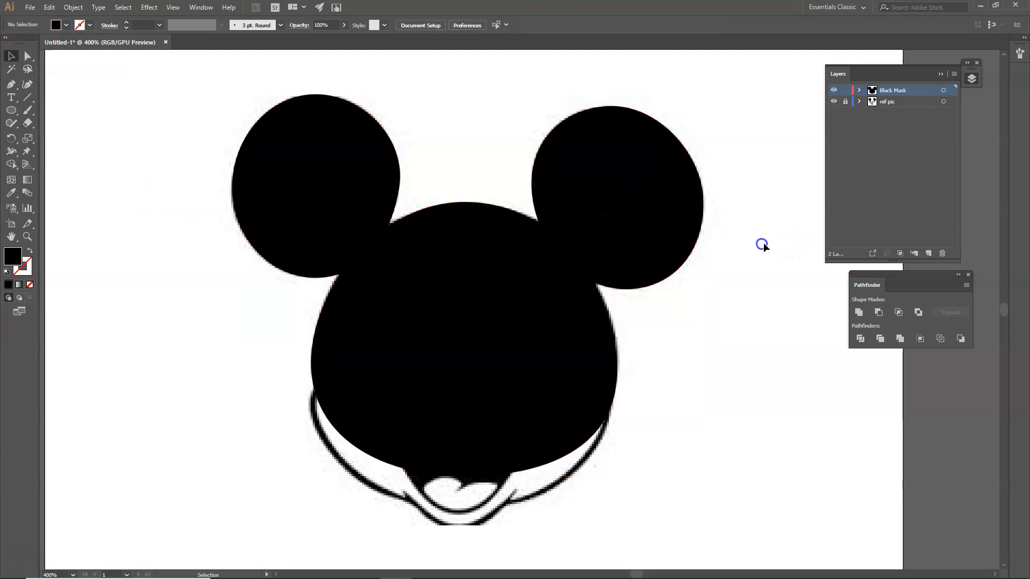
Hide the Black Mask layer so the ref pic layer's Mickey shows again
{"action": "left_click", "coordinate": [834, 102]}
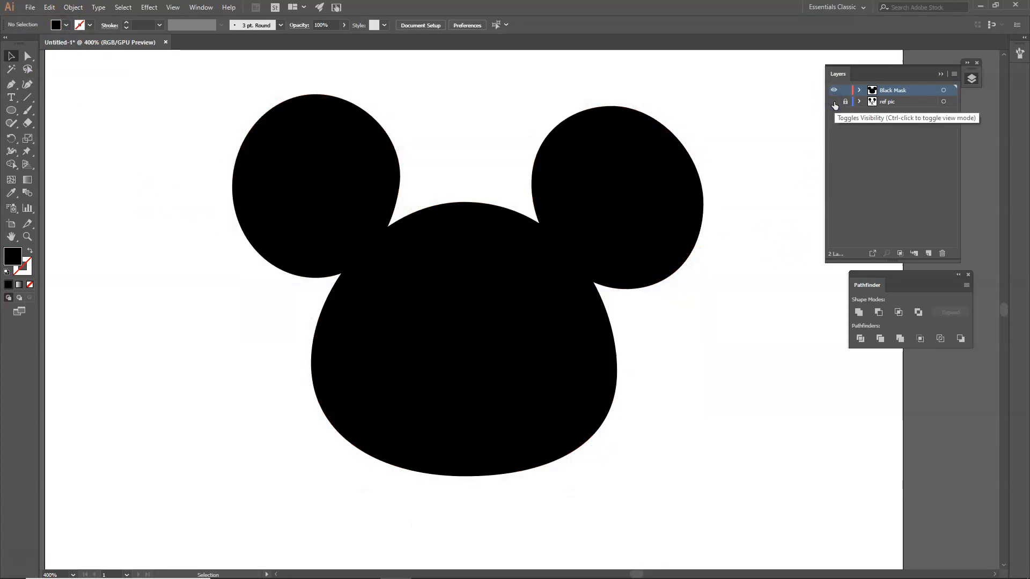
{"action": "left_click", "coordinate": [835, 91]}
{"action": "left_click", "coordinate": [834, 91]}
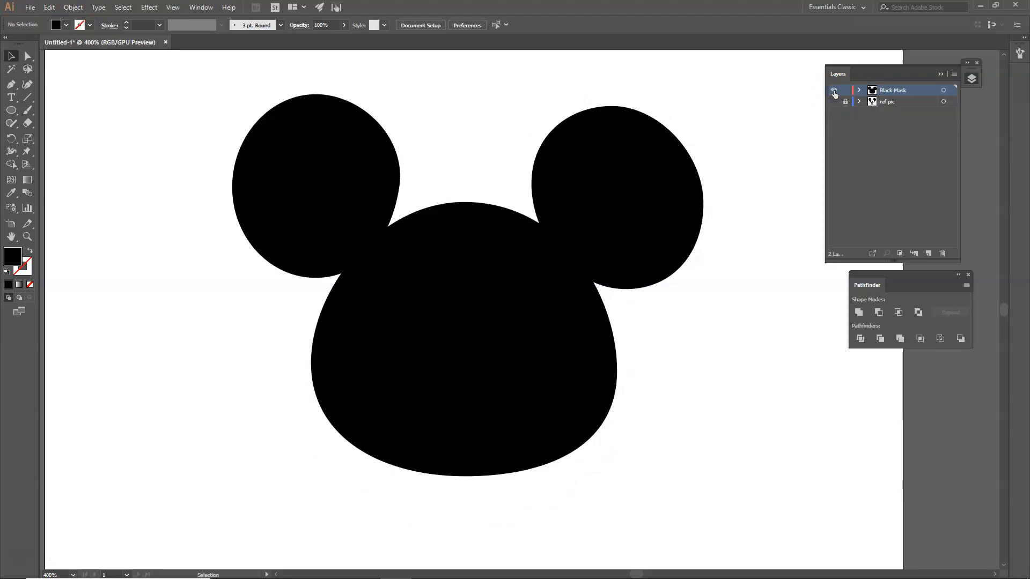
{"action": "left_click", "coordinate": [834, 101]}
{"action": "left_click", "coordinate": [834, 90]}
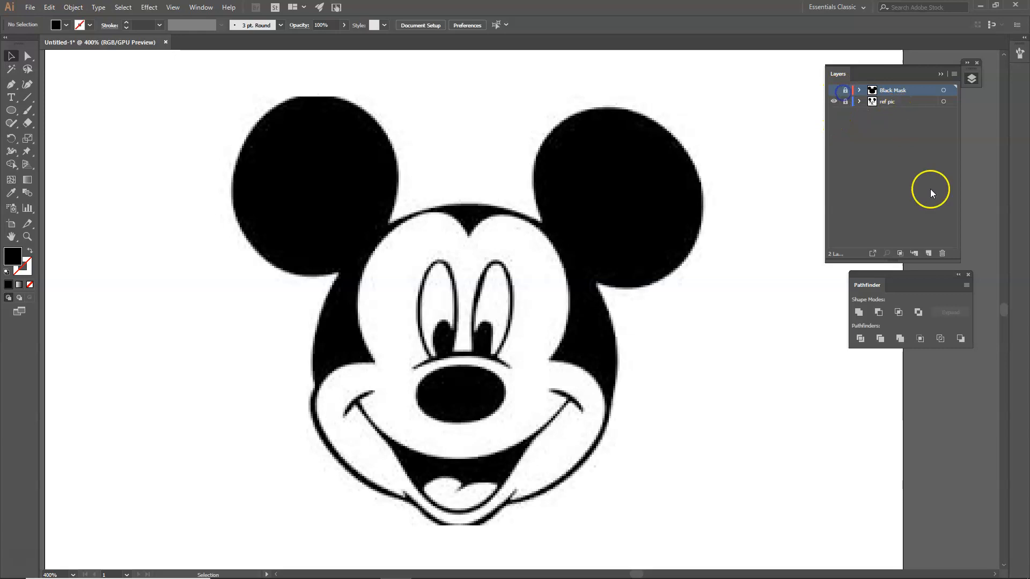
Add a new layer named 'white Mask' at the top of the Layers list
{"action": "left_click", "coordinate": [926, 253], "text": "alt"}
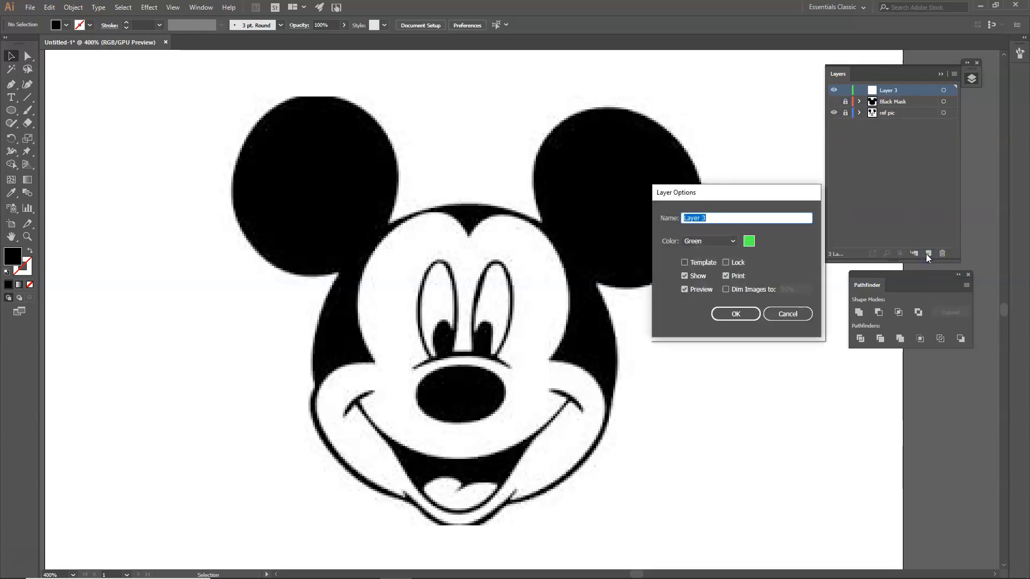
{"action": "key", "text": "Return"}
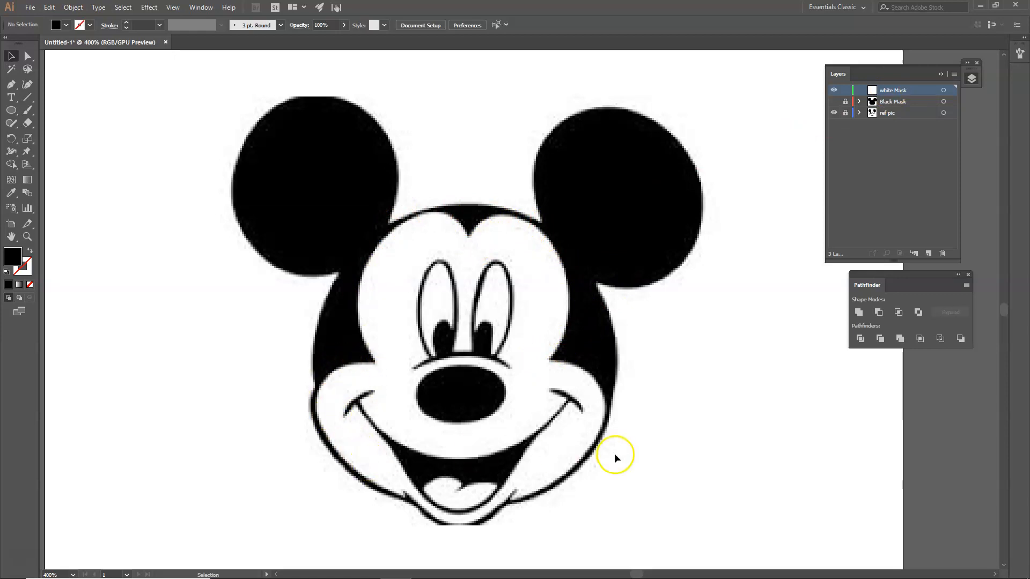
{"action": "scroll", "coordinate": [448, 455], "scroll_direction": "down", "scroll_amount": 1}
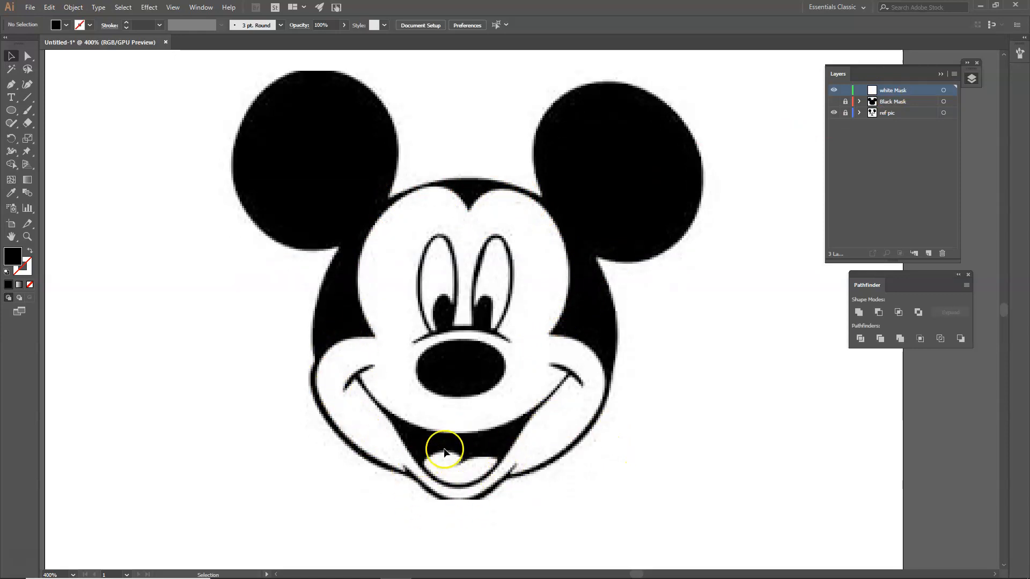
{"action": "left_click", "coordinate": [56, 25]}
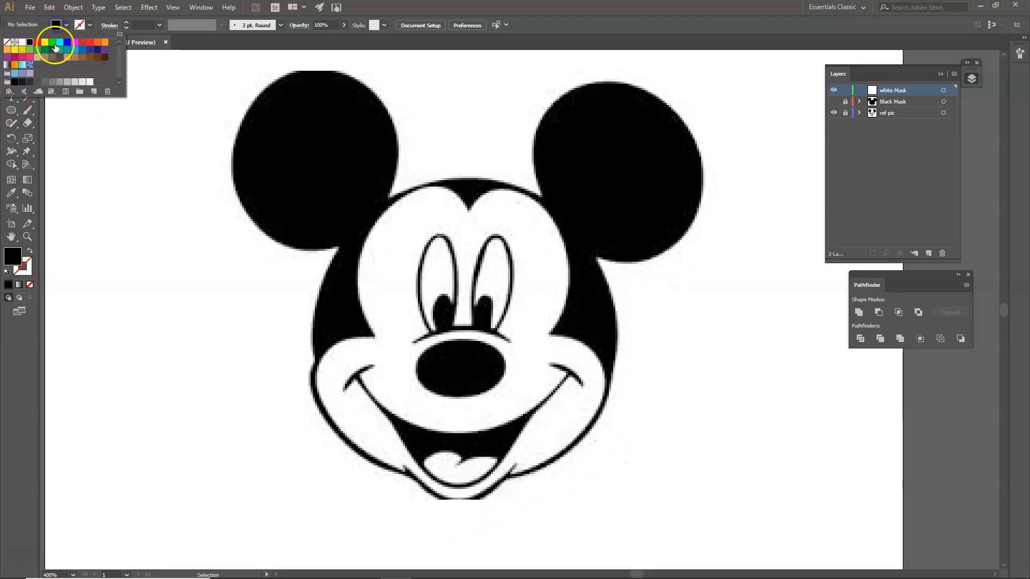
Draw five red ellipses over both eyes, both cheeks and the mouth, then select them all
{"action": "left_click", "coordinate": [39, 43]}
{"action": "left_click", "coordinate": [11, 110]}
{"action": "left_click_drag", "start_coordinate": [367, 187], "coordinate": [479, 367]}
{"action": "left_click_drag", "start_coordinate": [460, 191], "coordinate": [565, 368]}
{"action": "left_click_drag", "start_coordinate": [337, 325], "coordinate": [400, 507]}
{"action": "left_click_drag", "start_coordinate": [513, 334], "coordinate": [585, 503]}
{"action": "left_click_drag", "start_coordinate": [388, 378], "coordinate": [532, 500]}
{"action": "left_click", "coordinate": [11, 55]}
{"action": "left_click_drag", "start_coordinate": [175, 133], "coordinate": [707, 489]}
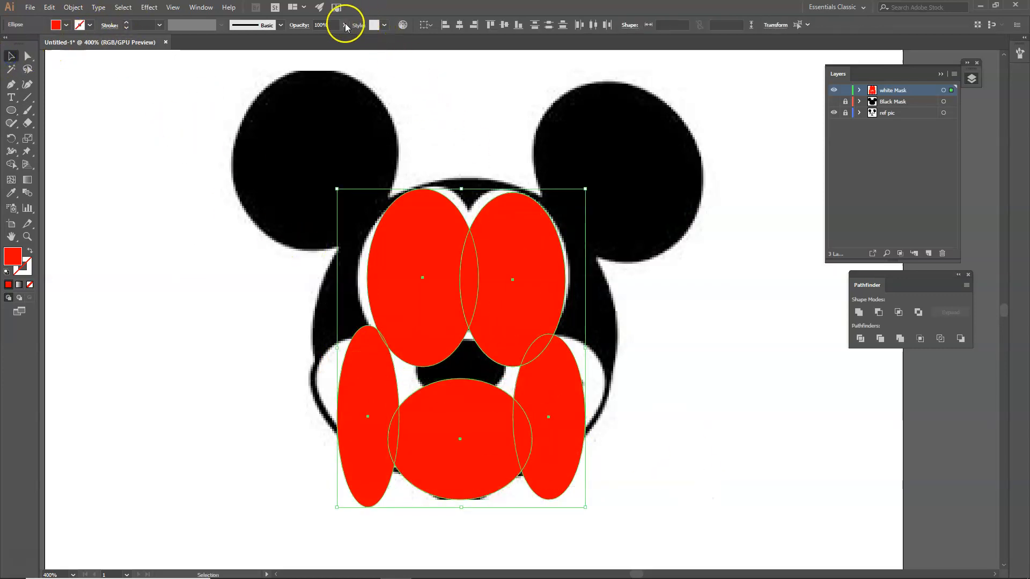
Set the ellipses to 40% opacity and widen the left and right eye ellipses
{"action": "left_click", "coordinate": [319, 38]}
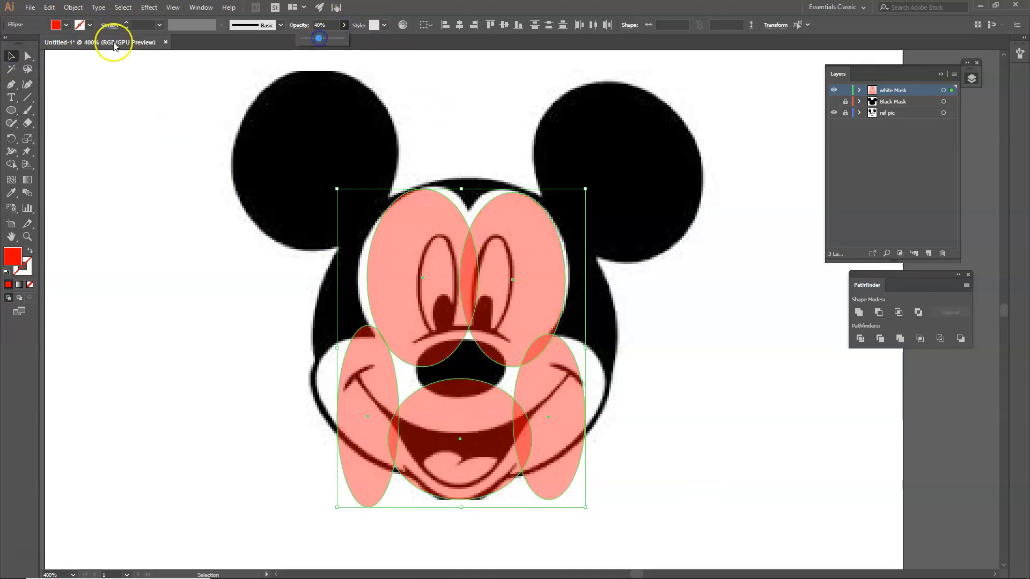
{"action": "left_click", "coordinate": [12, 55]}
{"action": "left_click", "coordinate": [387, 263]}
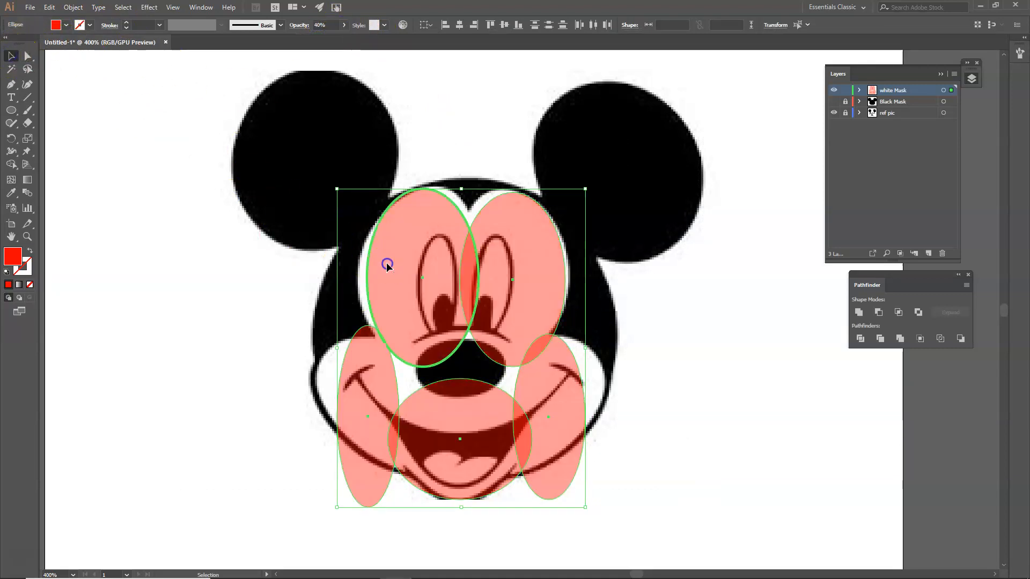
{"action": "left_click", "coordinate": [398, 280]}
{"action": "left_click", "coordinate": [372, 278]}
{"action": "left_click_drag", "start_coordinate": [367, 278], "coordinate": [358, 278]}
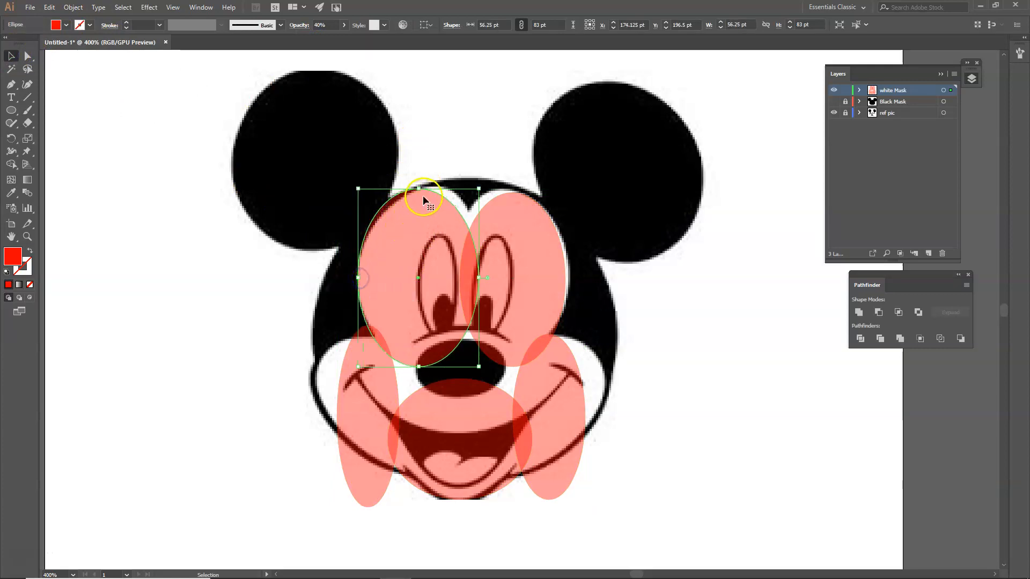
{"action": "left_click_drag", "start_coordinate": [477, 276], "coordinate": [443, 280]}
{"action": "left_click", "coordinate": [523, 244]}
{"action": "left_click_drag", "start_coordinate": [566, 279], "coordinate": [569, 280]}
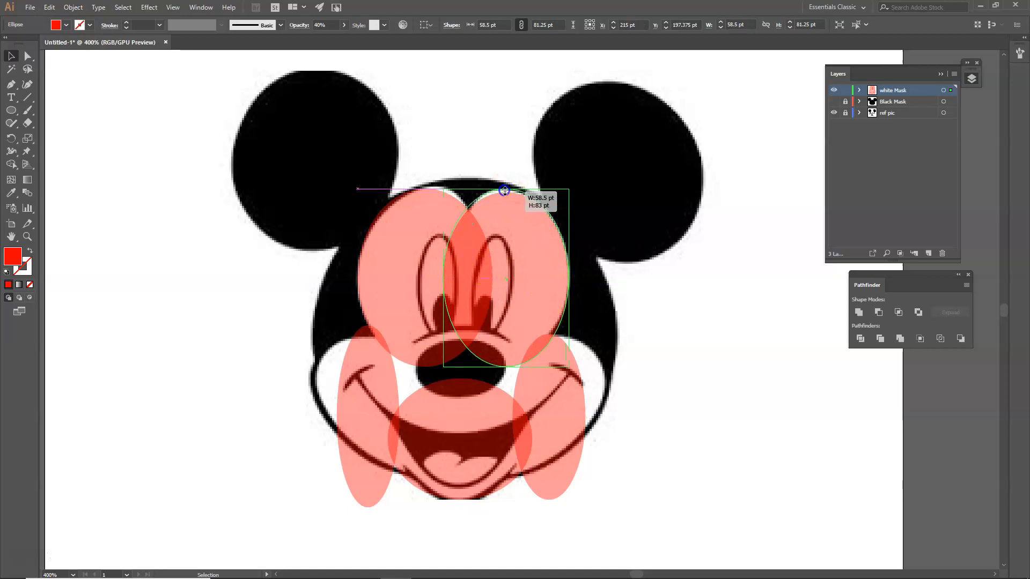
Tilt and resize both cheek ellipses to follow the cheeks
{"action": "left_click", "coordinate": [546, 394]}
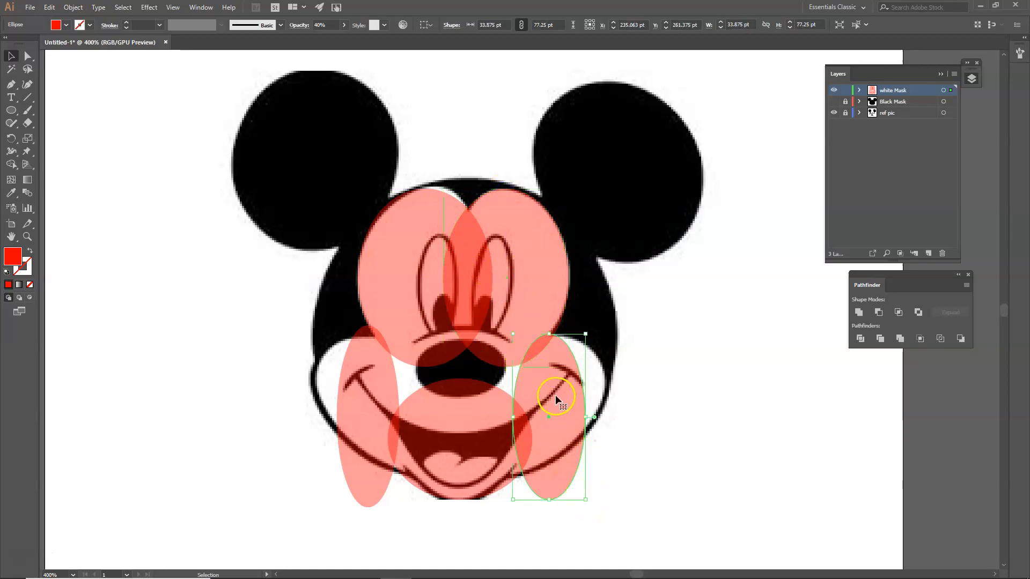
{"action": "left_click_drag", "start_coordinate": [600, 507], "coordinate": [510, 508]}
{"action": "left_click_drag", "start_coordinate": [524, 391], "coordinate": [481, 379]}
{"action": "left_click_drag", "start_coordinate": [596, 345], "coordinate": [590, 349]}
{"action": "left_click", "coordinate": [359, 409]}
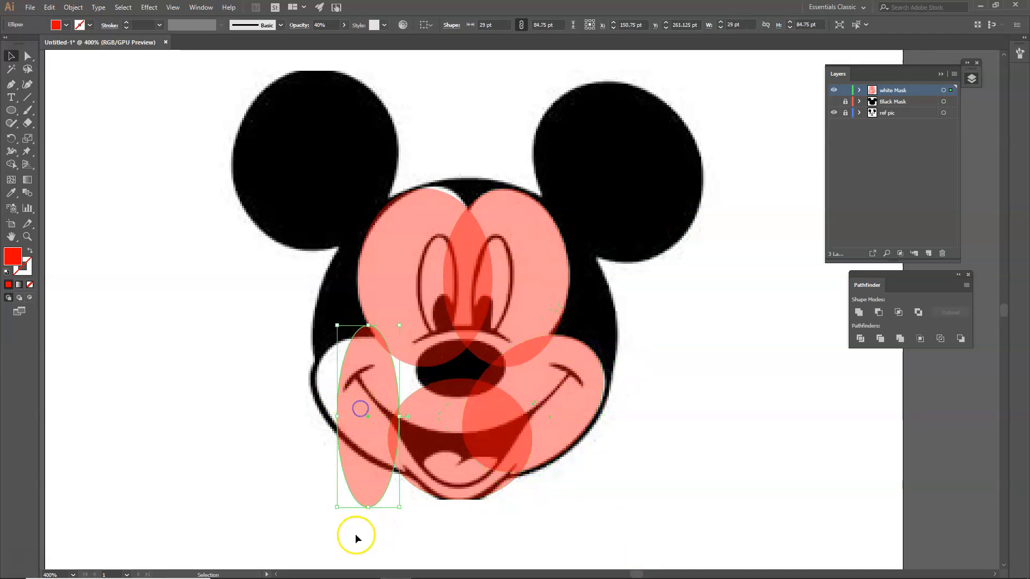
{"action": "left_click_drag", "start_coordinate": [332, 514], "coordinate": [416, 497]}
{"action": "left_click_drag", "start_coordinate": [388, 392], "coordinate": [421, 354]}
{"action": "left_click_drag", "start_coordinate": [314, 341], "coordinate": [324, 351]}
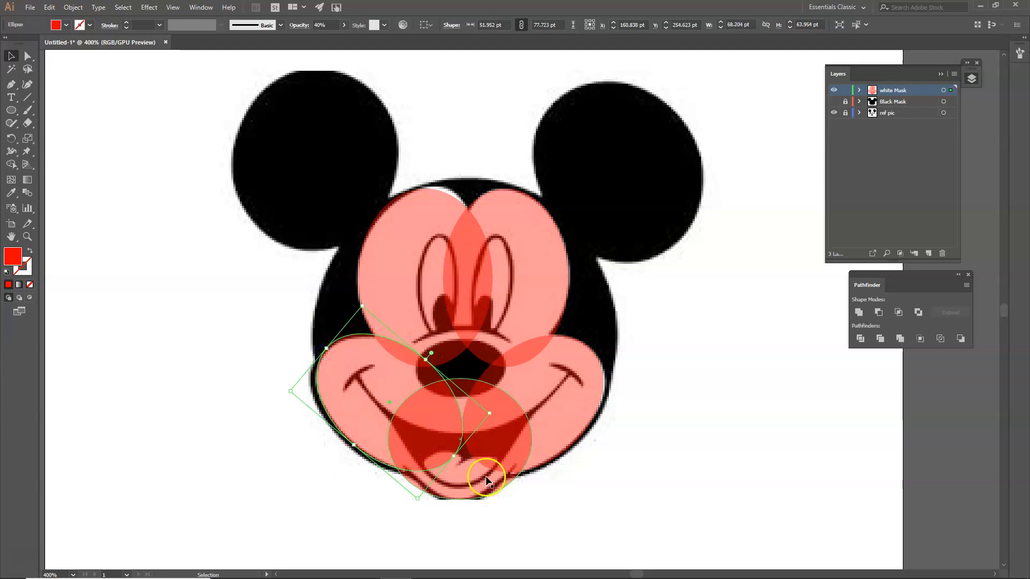
Stretch the mouth circle into a tall 67.25 × 88 pt ellipse over the mouth
{"action": "left_click", "coordinate": [468, 487]}
{"action": "left_click_drag", "start_coordinate": [460, 499], "coordinate": [460, 504]}
{"action": "left_click_drag", "start_coordinate": [460, 379], "coordinate": [461, 315]}
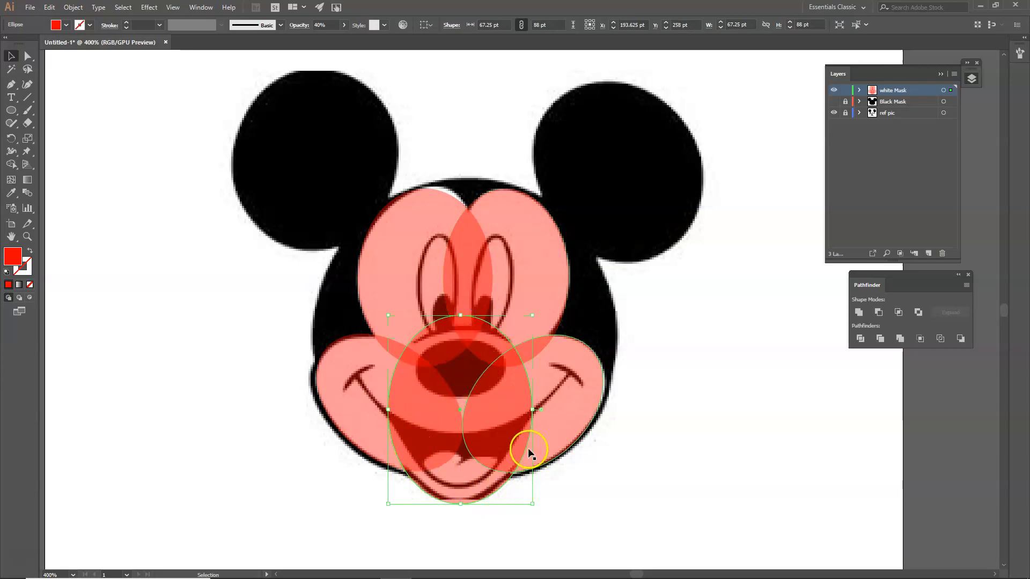
{"action": "left_click", "coordinate": [26, 57]}
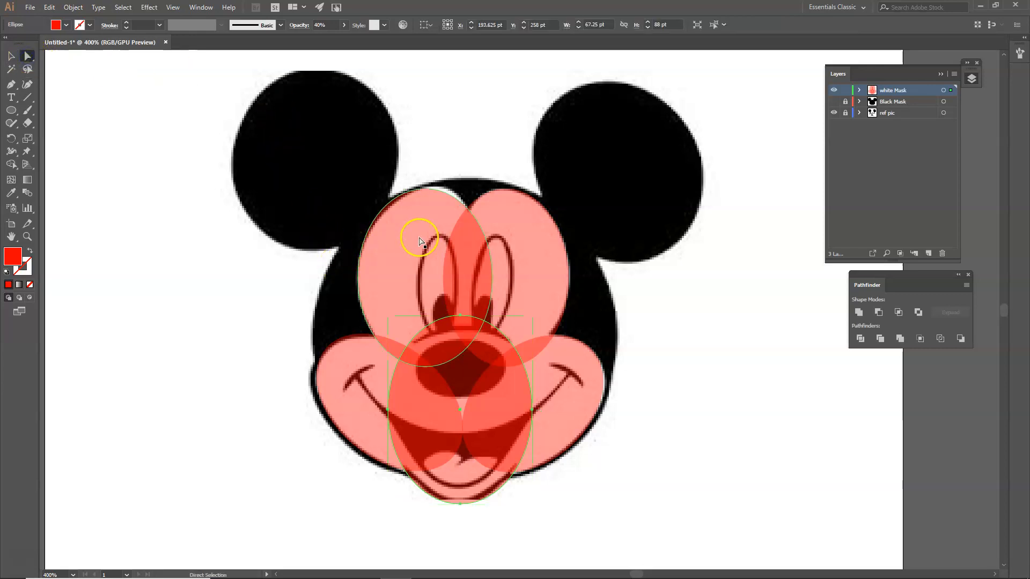
Move anchor points on the upper-left and upper-right face ellipses to fit the face edge
{"action": "left_click", "coordinate": [427, 222]}
{"action": "scroll", "coordinate": [420, 166], "scroll_direction": "up", "scroll_amount": 1}
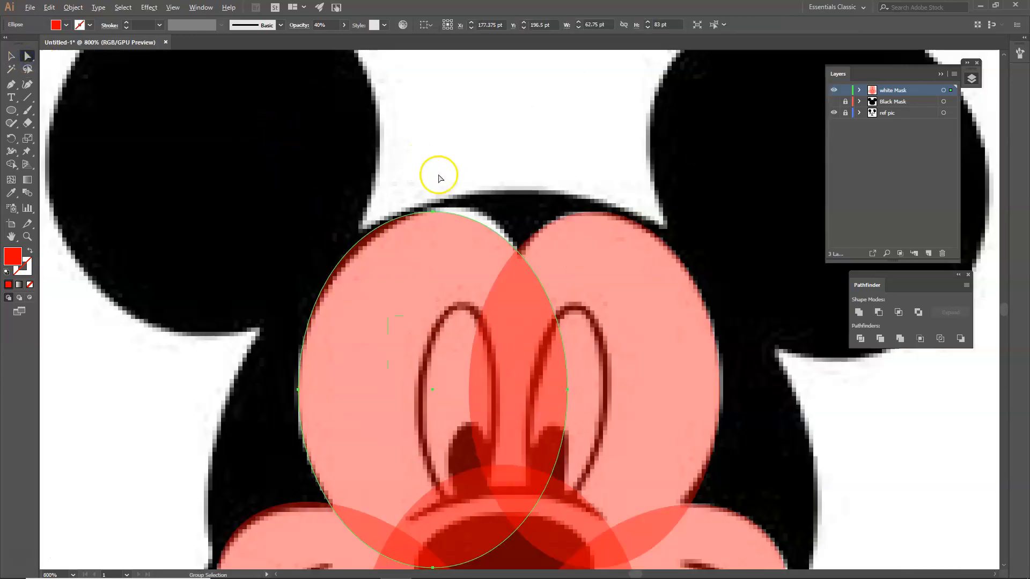
{"action": "left_click_drag", "start_coordinate": [426, 189], "coordinate": [447, 207]}
{"action": "left_click_drag", "start_coordinate": [567, 383], "coordinate": [550, 390]}
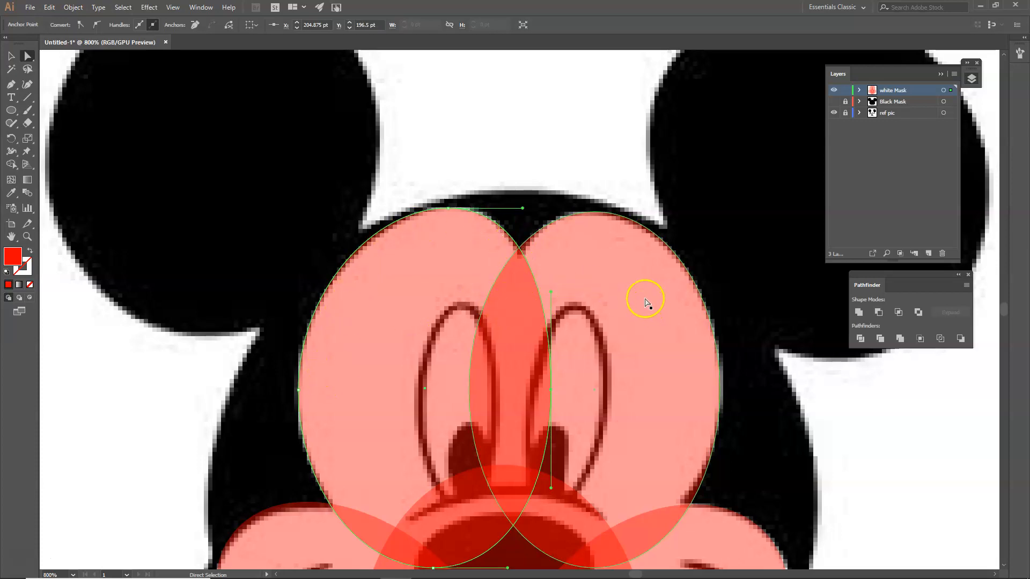
{"action": "key", "text": "space"}
{"action": "left_click_drag", "start_coordinate": [753, 476], "coordinate": [672, 344]}
{"action": "left_click", "coordinate": [546, 320]}
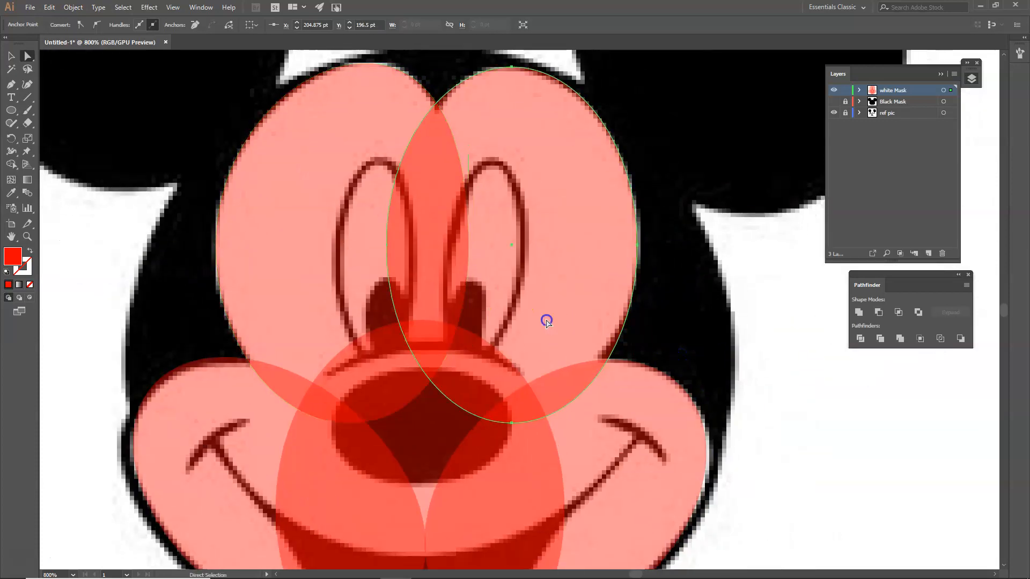
{"action": "left_click_drag", "start_coordinate": [503, 424], "coordinate": [491, 421]}
Reshape the right cheek ellipse's anchor and curve to follow the face outline
{"action": "left_click", "coordinate": [655, 435]}
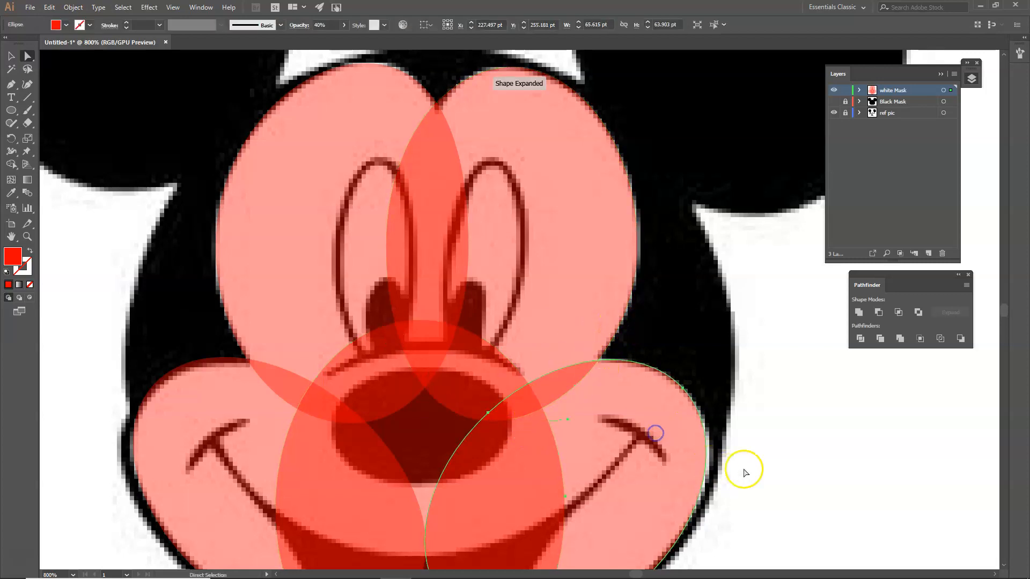
{"action": "scroll", "coordinate": [721, 335], "scroll_direction": "down", "scroll_amount": 5}
{"action": "scroll", "coordinate": [721, 328], "scroll_direction": "right", "scroll_amount": 2}
{"action": "left_click_drag", "start_coordinate": [642, 234], "coordinate": [648, 240]}
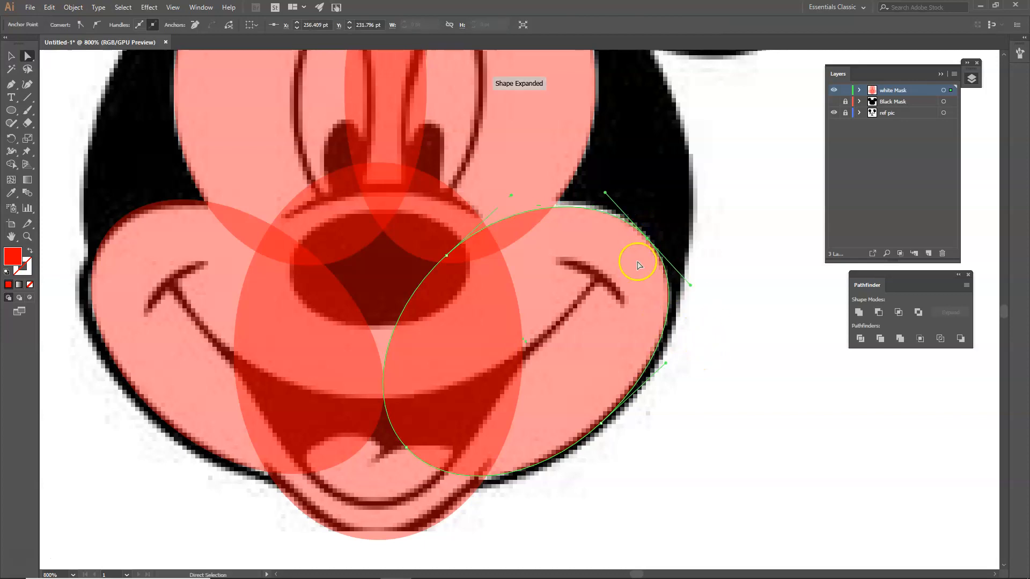
{"action": "left_click_drag", "start_coordinate": [606, 194], "coordinate": [596, 187]}
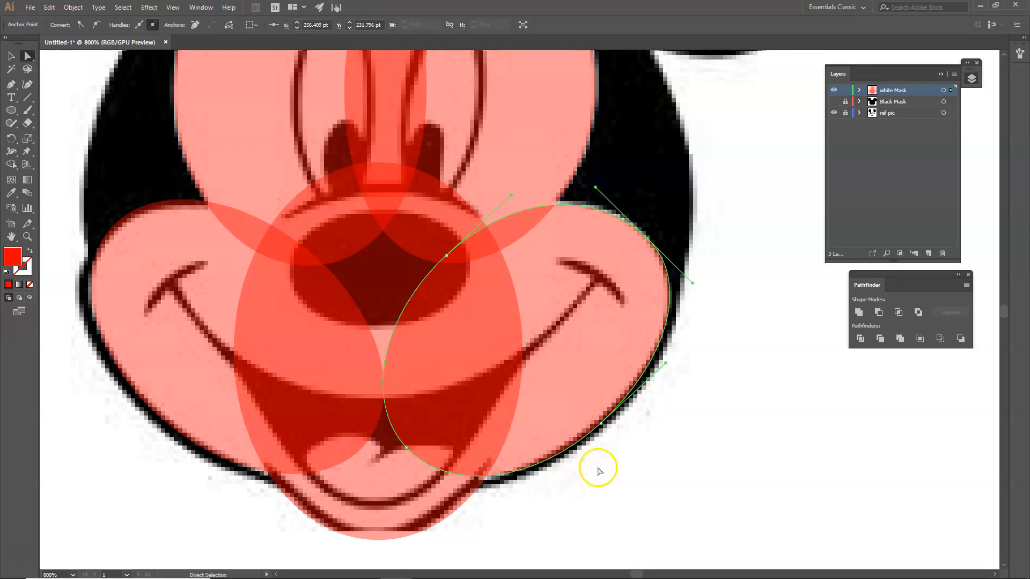
{"action": "key", "text": "space"}
{"action": "left_click_drag", "start_coordinate": [616, 494], "coordinate": [667, 422]}
Pull the left cheek's lower-right point down toward the mouth, then select all face ellipses
{"action": "left_click", "coordinate": [290, 383]}
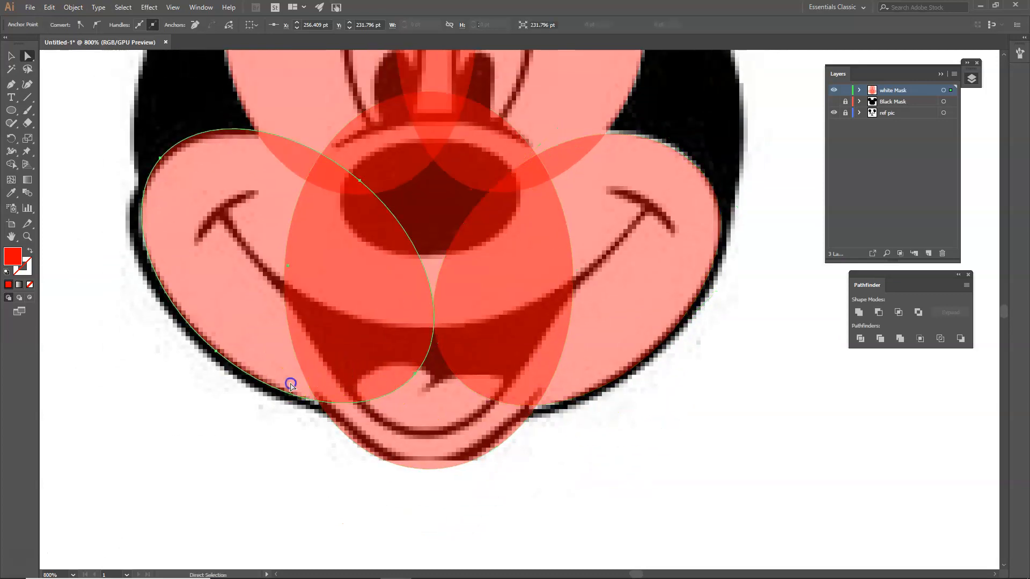
{"action": "left_click", "coordinate": [416, 373]}
{"action": "left_click_drag", "start_coordinate": [416, 373], "coordinate": [419, 384]}
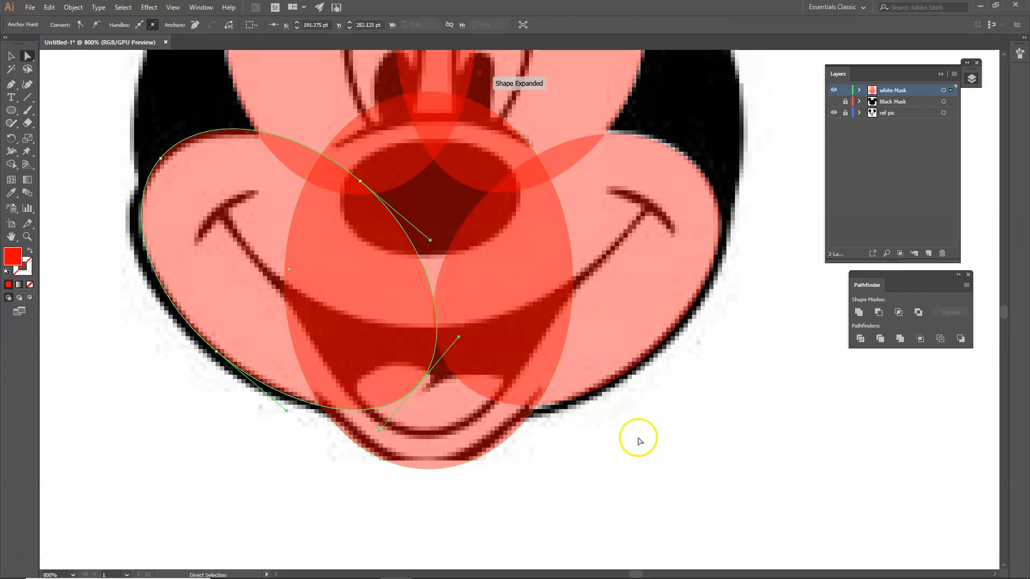
{"action": "scroll", "coordinate": [634, 453], "scroll_direction": "down", "scroll_amount": 3}
{"action": "left_click", "coordinate": [15, 53]}
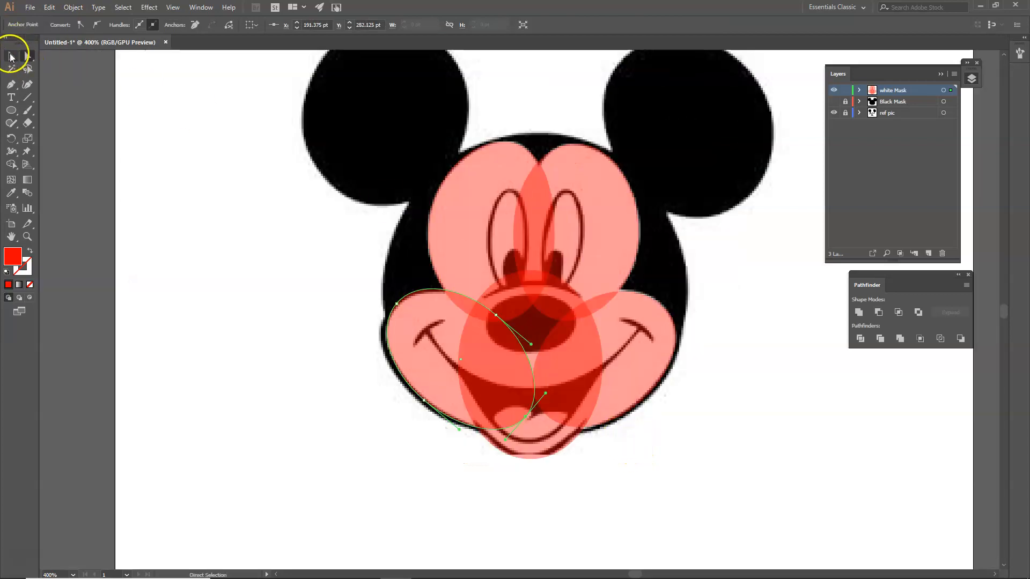
{"action": "left_click_drag", "start_coordinate": [285, 183], "coordinate": [713, 402]}
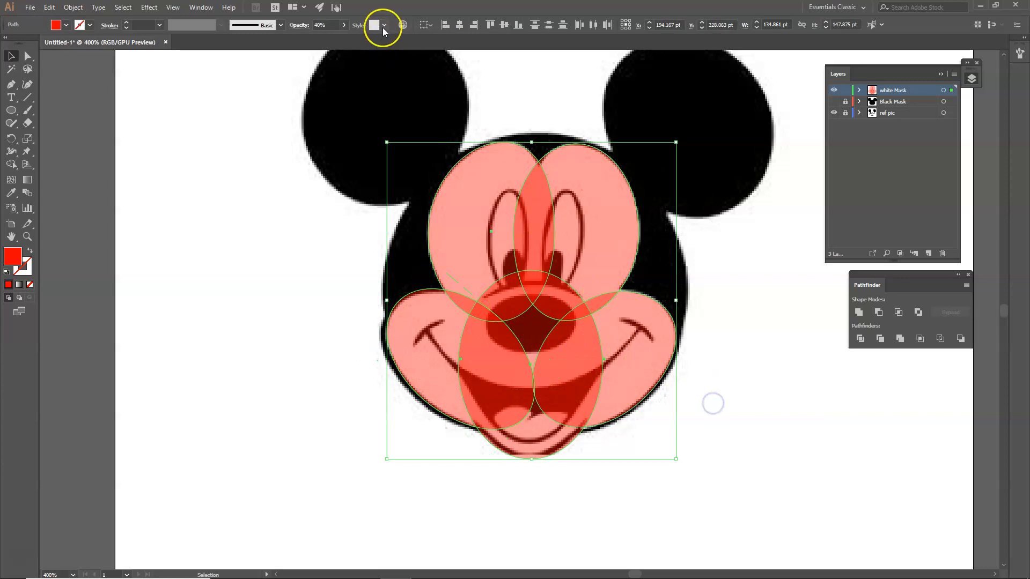
Set the ellipses to 100% opacity, Pathfinder-merge them, and hide the ref pic layer
{"action": "left_click", "coordinate": [345, 25]}
{"action": "left_click_drag", "start_coordinate": [356, 44], "coordinate": [356, 44]}
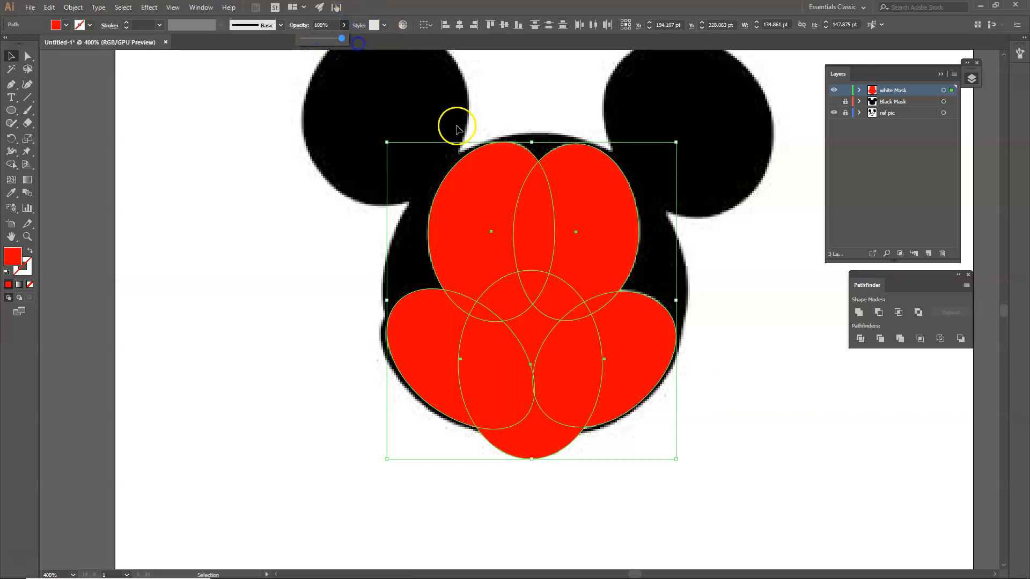
{"action": "left_click", "coordinate": [900, 338]}
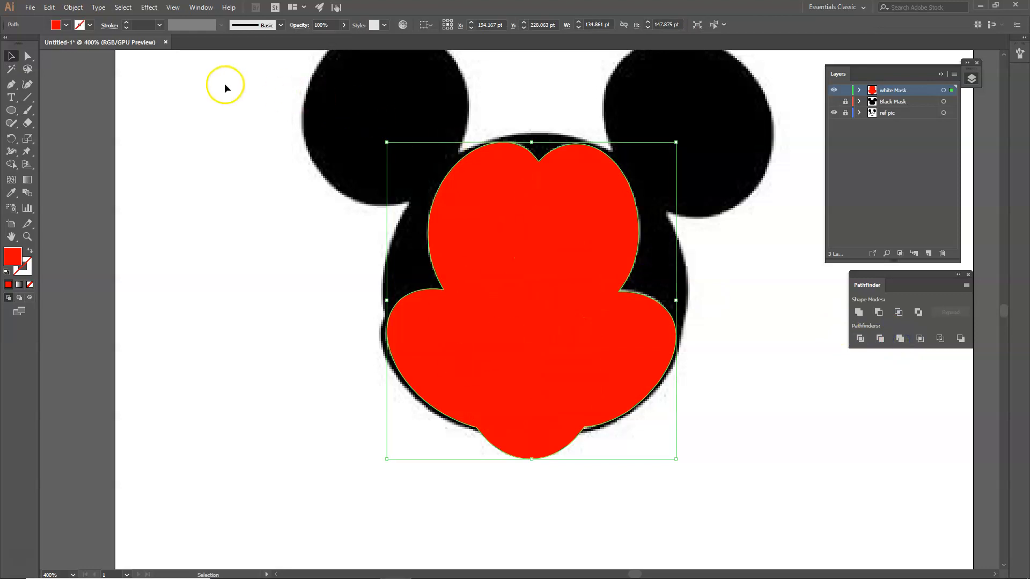
{"action": "left_click", "coordinate": [834, 113]}
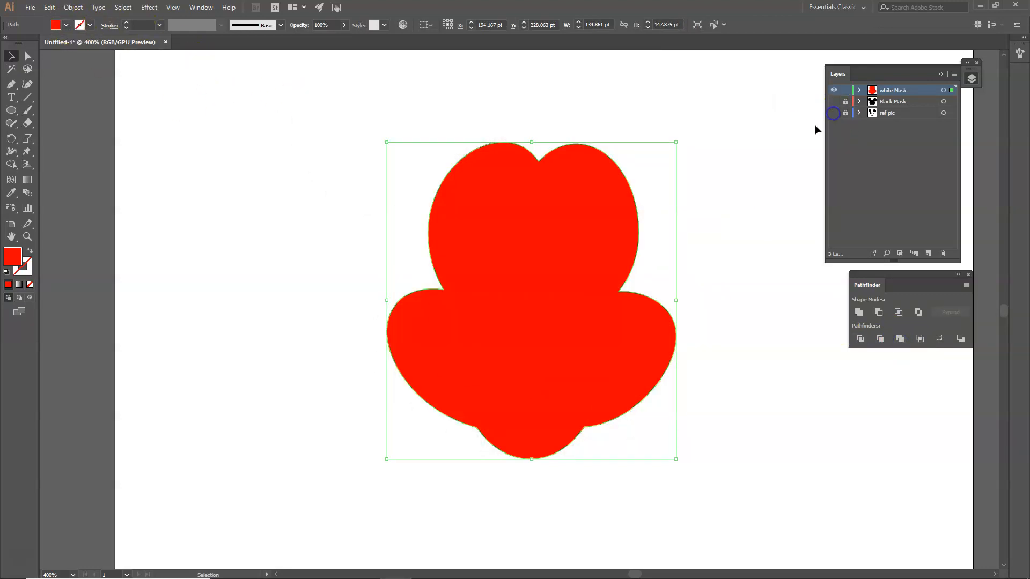
Fill the merged face shape with white
{"action": "left_click", "coordinate": [66, 24]}
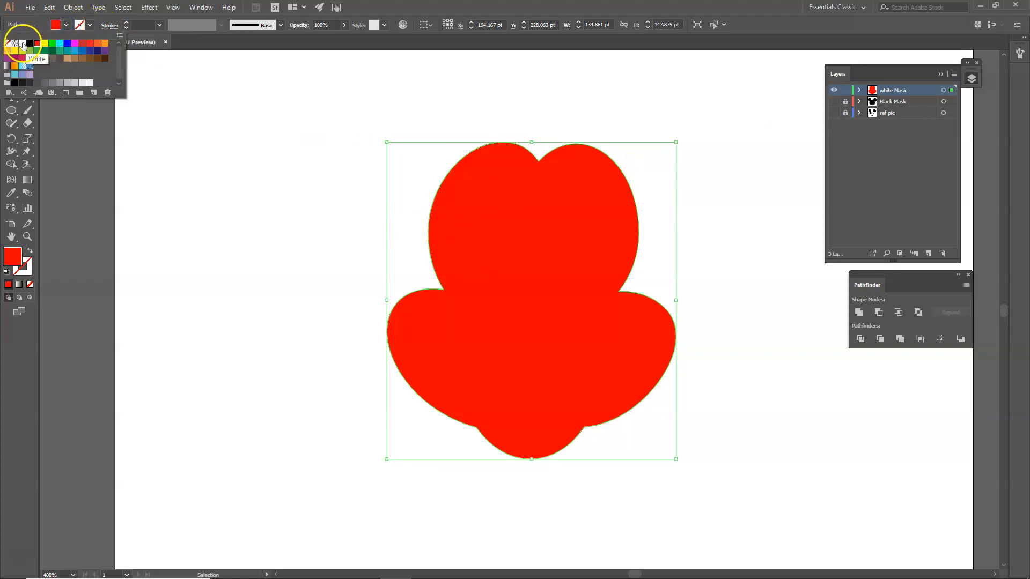
{"action": "left_click", "coordinate": [23, 45]}
{"action": "left_click", "coordinate": [214, 165]}
{"action": "left_click", "coordinate": [215, 165]}
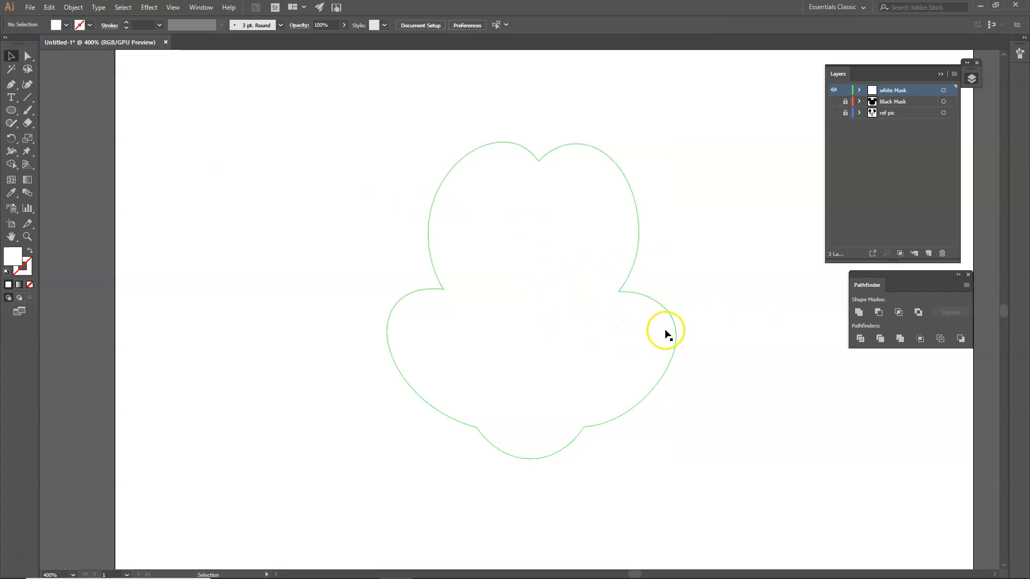
Give the face shape a 2 pt black stroke and show the Black Mask layer
{"action": "left_click", "coordinate": [628, 320]}
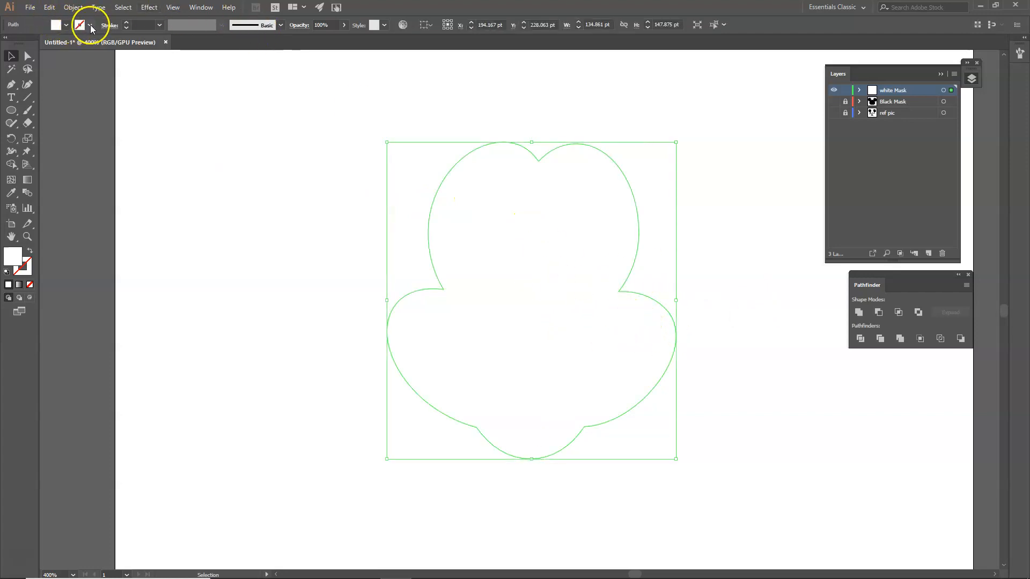
{"action": "left_click", "coordinate": [90, 25]}
{"action": "left_click", "coordinate": [30, 43]}
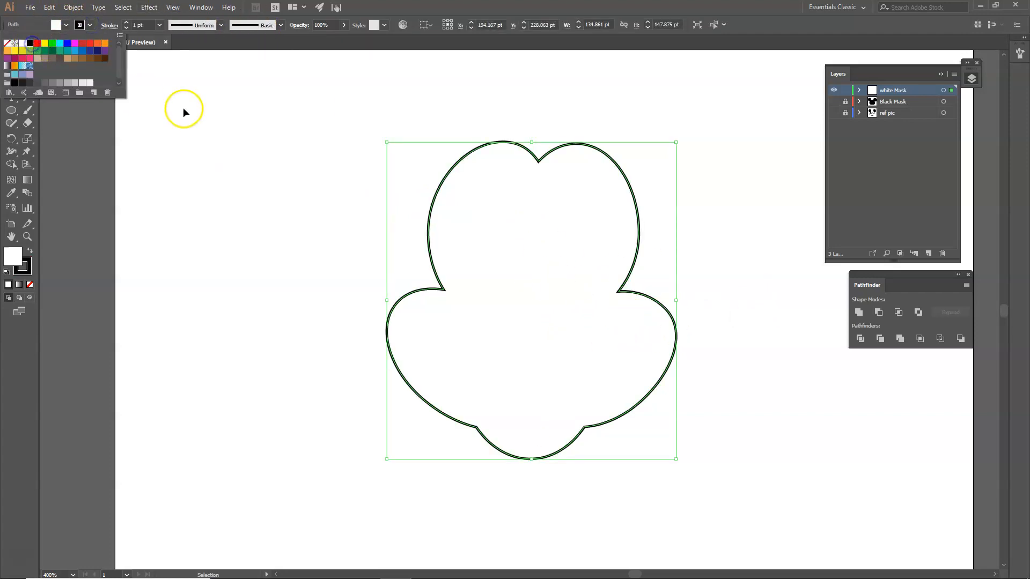
{"action": "left_click", "coordinate": [164, 87]}
{"action": "left_click", "coordinate": [126, 24]}
{"action": "left_click", "coordinate": [77, 140]}
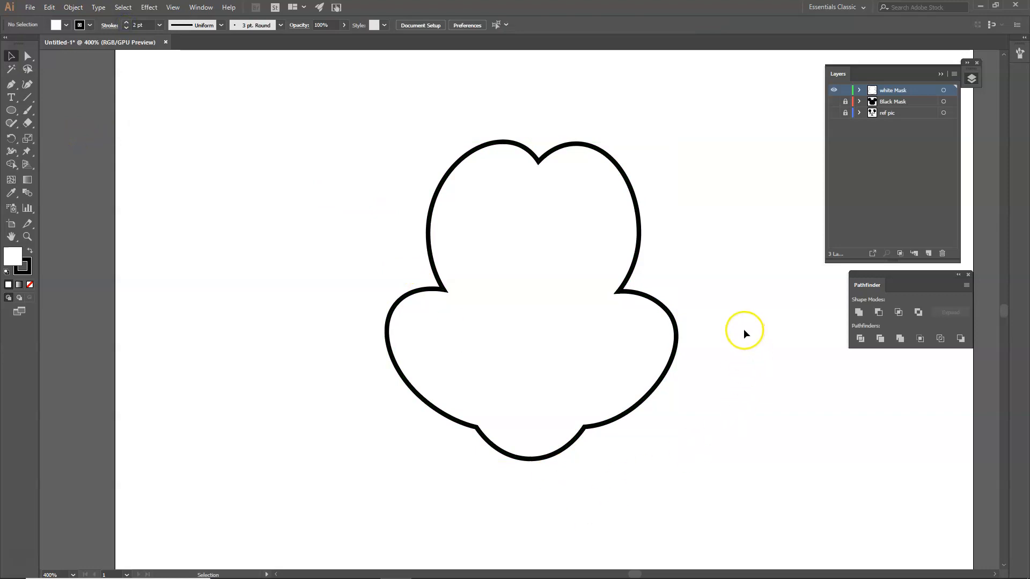
{"action": "scroll", "coordinate": [767, 256], "scroll_direction": "up", "scroll_amount": 2}
{"action": "left_click", "coordinate": [834, 102]}
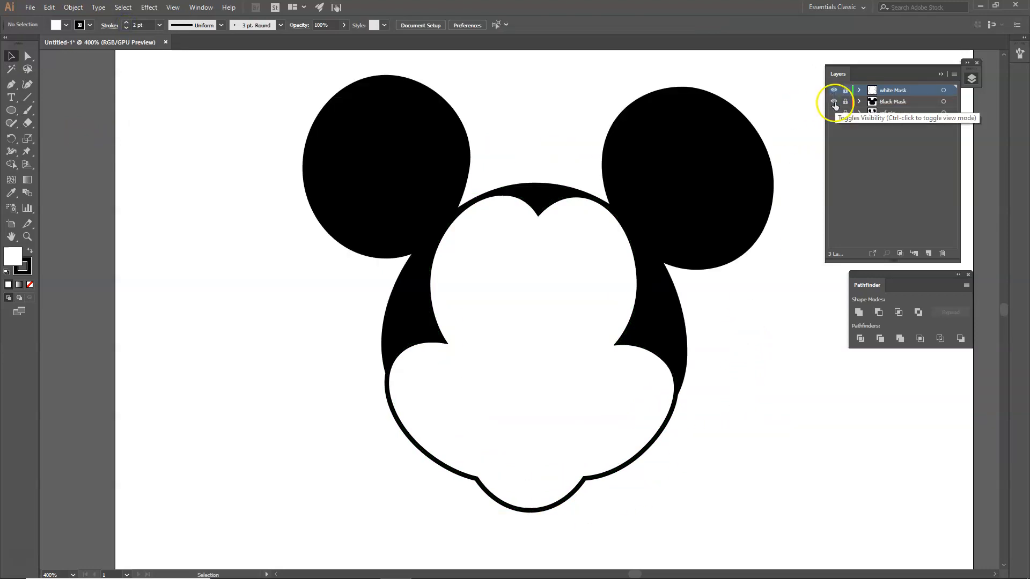
{"action": "left_click", "coordinate": [834, 101]}
{"action": "left_click", "coordinate": [834, 90]}
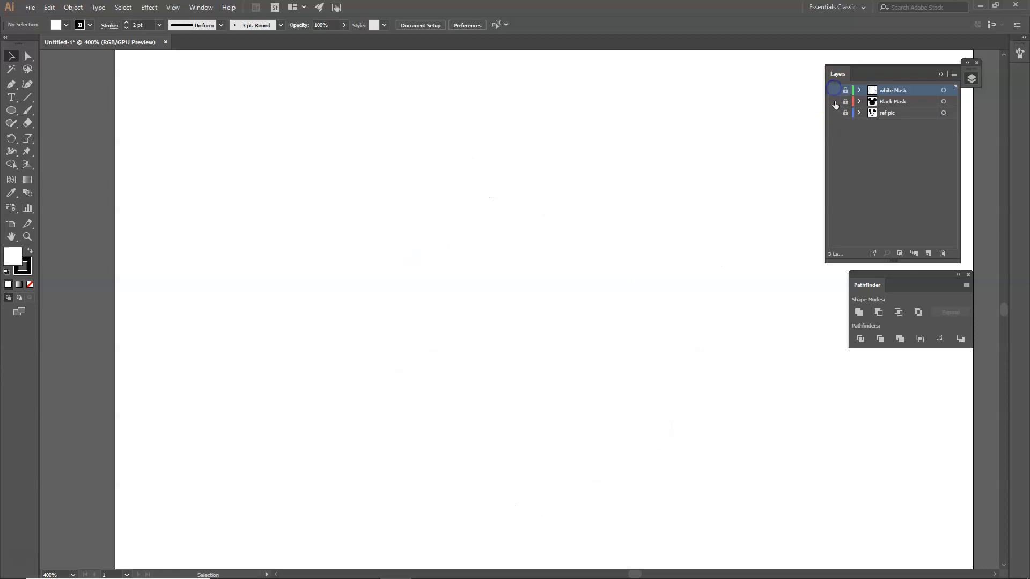
{"action": "left_click", "coordinate": [834, 102]}
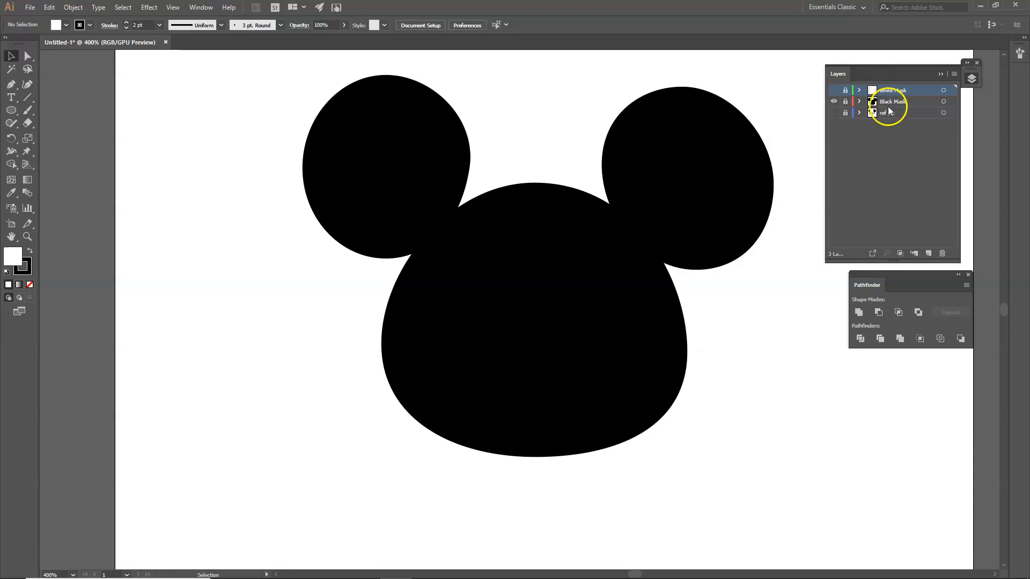
{"action": "left_click", "coordinate": [834, 90]}
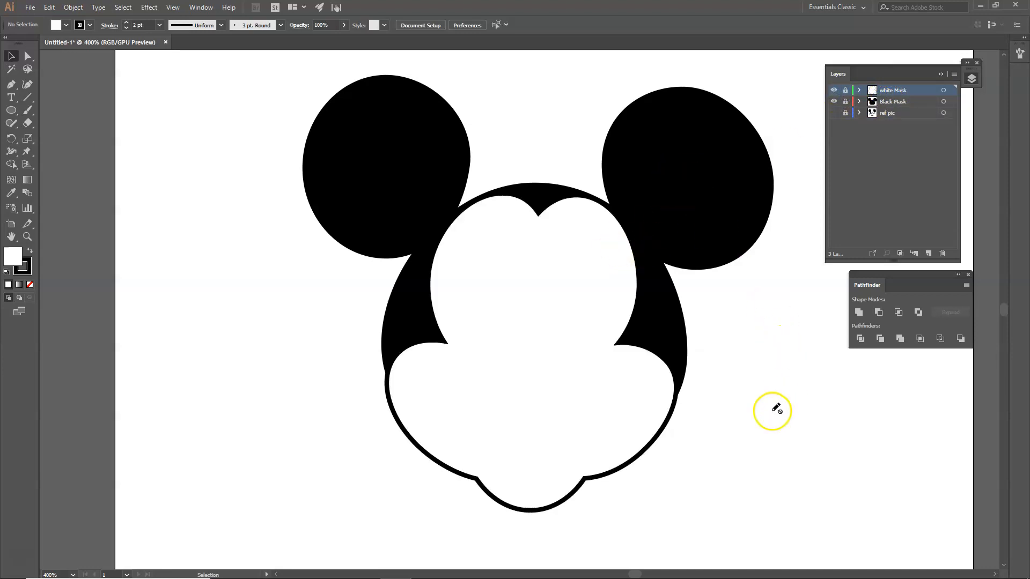
{"action": "left_click_drag", "start_coordinate": [775, 409], "coordinate": [676, 400]}
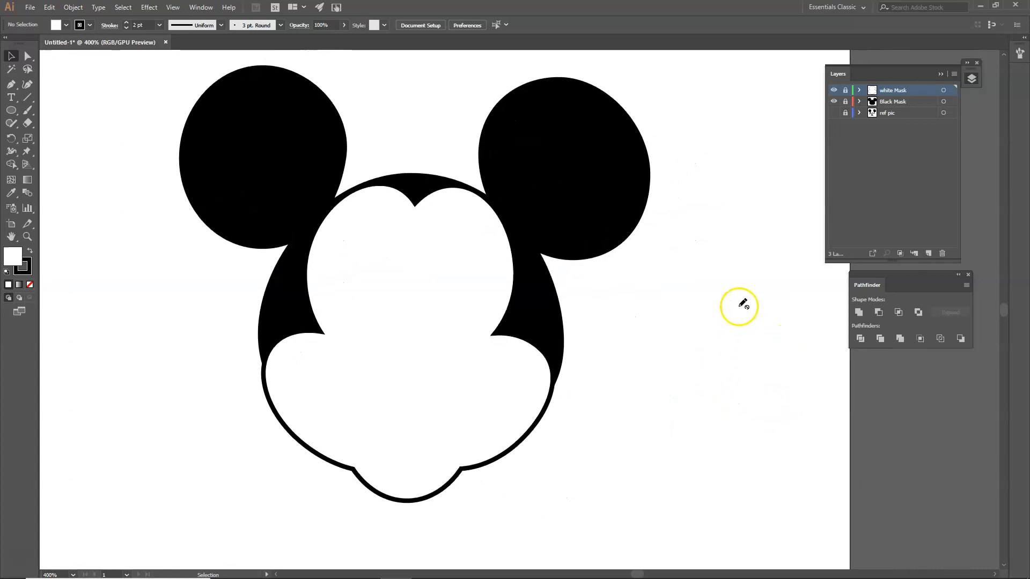